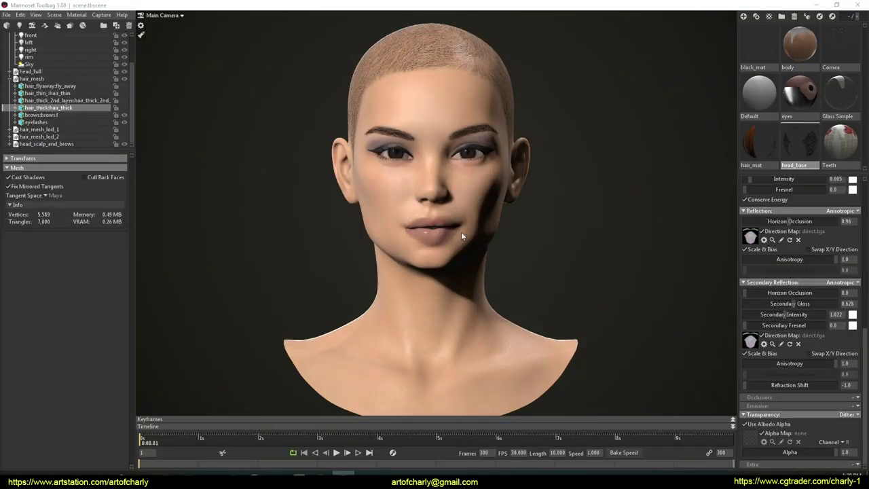
Step: Zoom in and orbit the head from the side, full profile, back and tilted over the crown
drag(367, 192, 388, 194)
right_drag(388, 194, 392, 250)
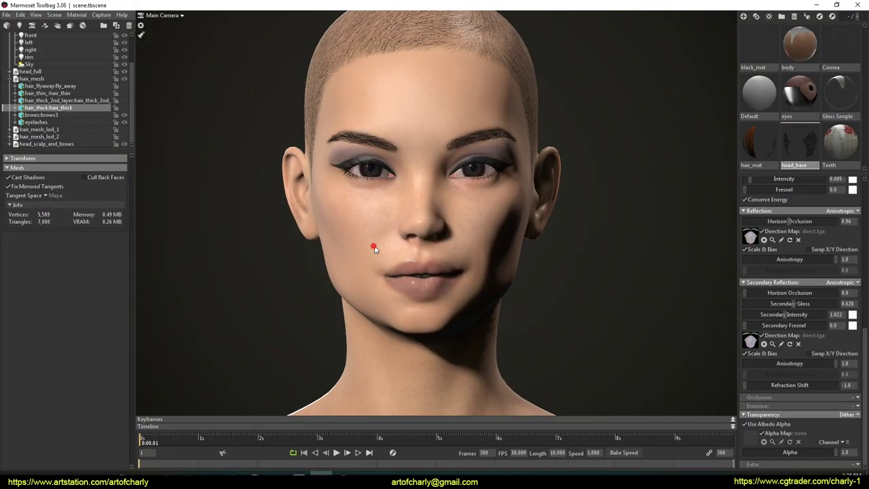
mouse_move(392, 250)
mouse_down()
mouse_move(471, 249)
mouse_move(478, 258)
mouse_move(518, 256)
mouse_move(545, 268)
mouse_up()
mouse_move(447, 222)
mouse_down()
mouse_move(469, 277)
mouse_move(528, 283)
mouse_up()
mouse_move(401, 268)
mouse_down()
mouse_move(482, 285)
mouse_move(378, 286)
mouse_up()
drag(307, 329, 368, 334)
mouse_move(324, 266)
mouse_down()
mouse_move(331, 313)
mouse_move(325, 295)
mouse_move(398, 254)
mouse_move(441, 253)
mouse_move(419, 236)
mouse_move(467, 262)
mouse_move(413, 273)
mouse_move(448, 248)
mouse_move(454, 323)
mouse_move(408, 346)
mouse_move(415, 242)
mouse_move(455, 258)
mouse_move(439, 252)
mouse_move(374, 268)
mouse_move(481, 258)
mouse_move(416, 246)
mouse_up()
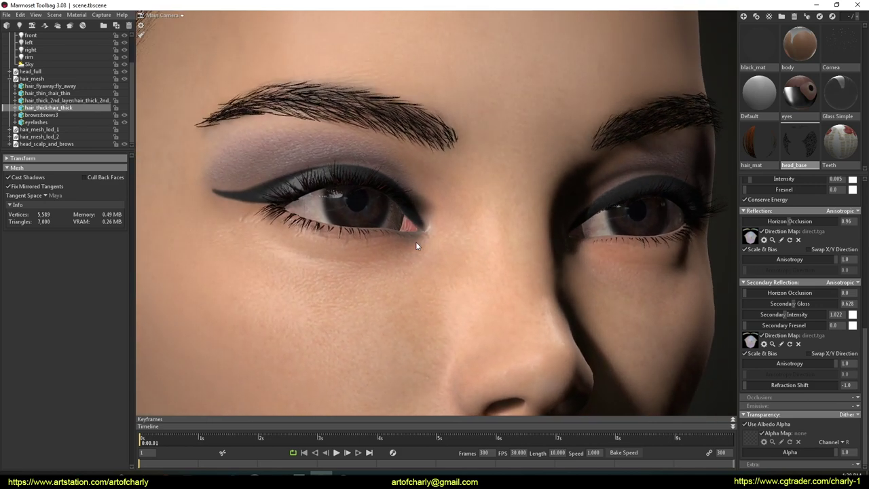
Step: Inspect the eyes close up, frame the whole face and shoulders, then apply black_mat to the head
mouse_move(465, 229)
mouse_down()
mouse_move(409, 225)
mouse_move(473, 239)
mouse_up()
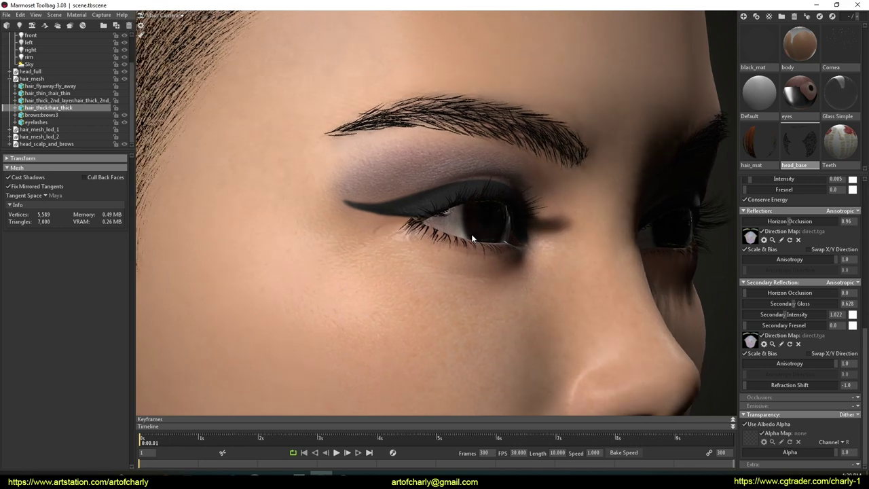
mouse_move(523, 260)
mouse_down()
mouse_move(462, 271)
mouse_move(428, 252)
mouse_move(529, 221)
mouse_move(514, 252)
mouse_move(500, 207)
mouse_move(442, 207)
mouse_move(577, 228)
mouse_move(441, 247)
mouse_move(396, 235)
mouse_move(486, 237)
mouse_move(457, 247)
mouse_up()
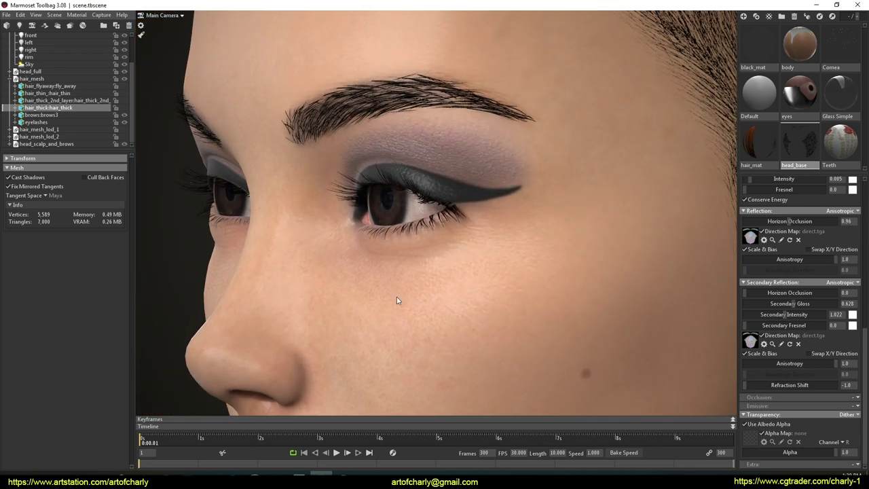
right_drag(397, 292, 355, 205)
mouse_move(355, 205)
mouse_down()
mouse_move(437, 201)
mouse_move(481, 228)
mouse_move(437, 213)
mouse_up()
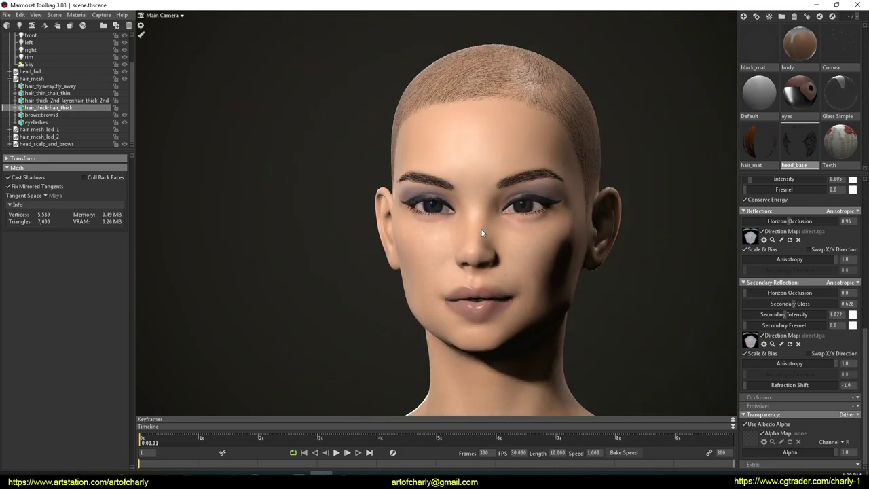
right_drag(437, 212, 480, 224)
drag(481, 224, 498, 179)
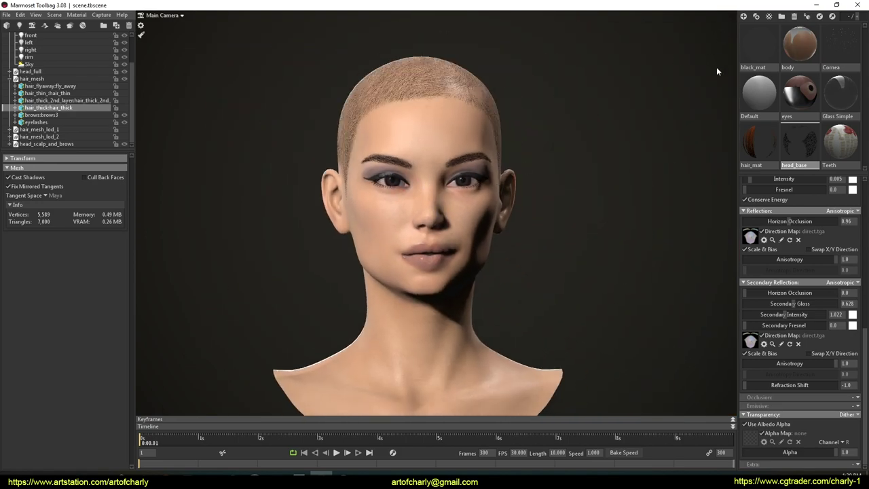
drag(756, 53, 359, 286)
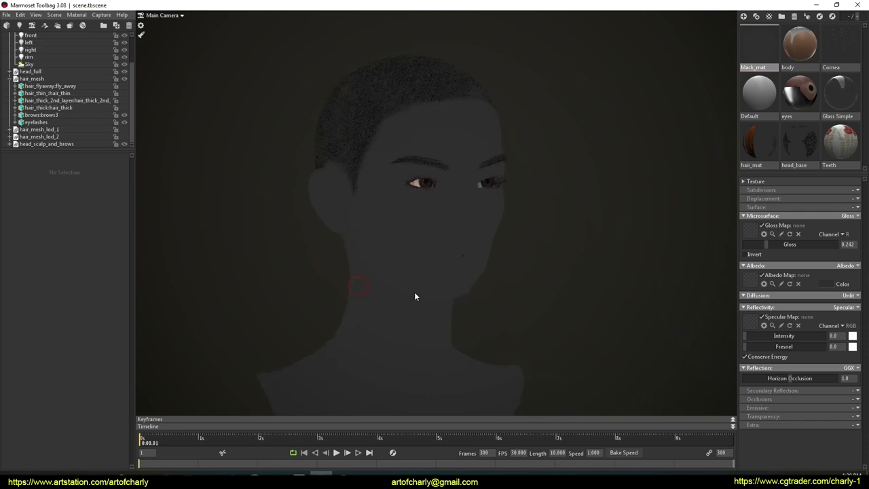
Step: Zoom close on the eyelashes and brows at an angle, restore skin shading, and select hair_mesh
scroll(442, 209, up, 5)
middle_drag(447, 201, 463, 347)
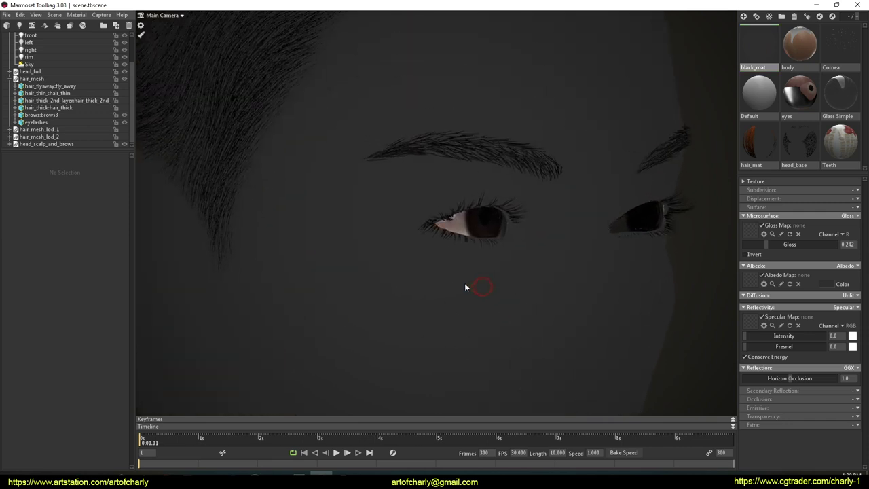
middle_drag(464, 283, 420, 288)
mouse_move(473, 220)
mouse_down()
mouse_move(419, 232)
mouse_move(439, 194)
mouse_move(417, 210)
mouse_move(429, 186)
mouse_move(362, 223)
mouse_move(431, 256)
mouse_move(349, 167)
mouse_move(468, 168)
mouse_move(334, 197)
mouse_up()
scroll(614, 253, up, 5)
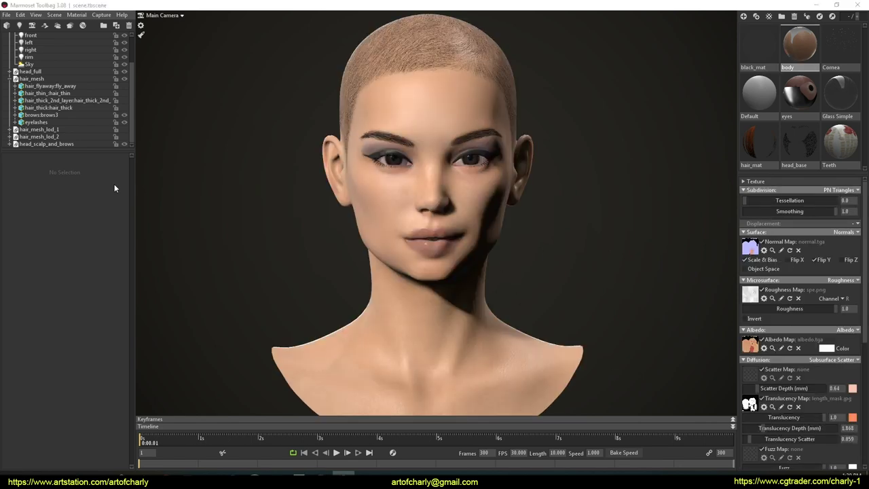
mouse_move(275, 170)
mouse_down()
mouse_move(272, 181)
mouse_move(443, 249)
mouse_up()
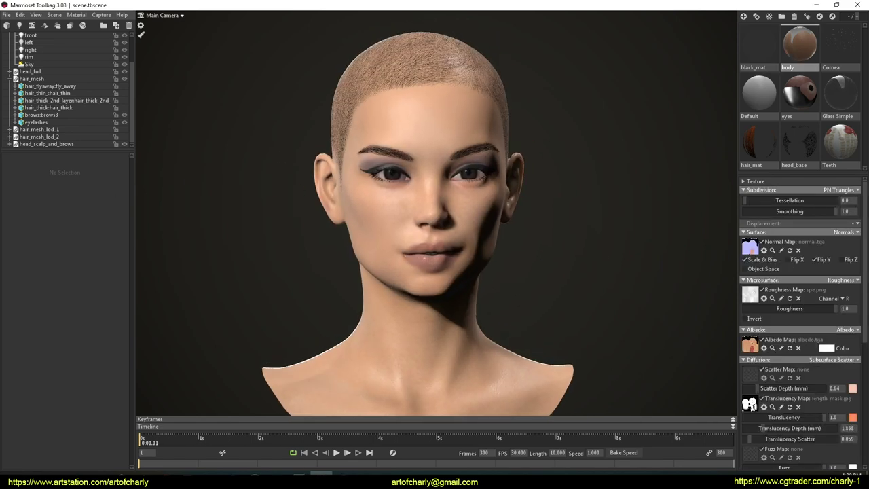
click(31, 79)
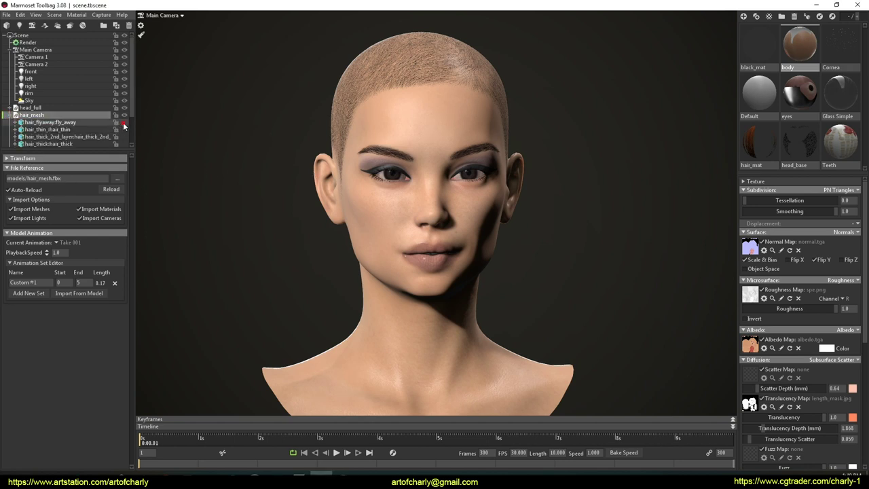
Step: Make hair_flyaway, hair_thin, hair_thick_2nd_layer and hair_thick visible on the head
click(124, 123)
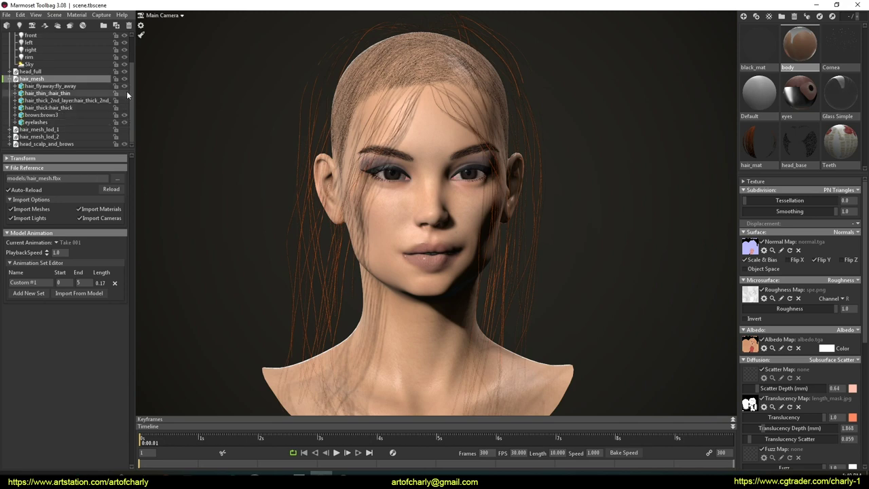
click(125, 94)
click(125, 102)
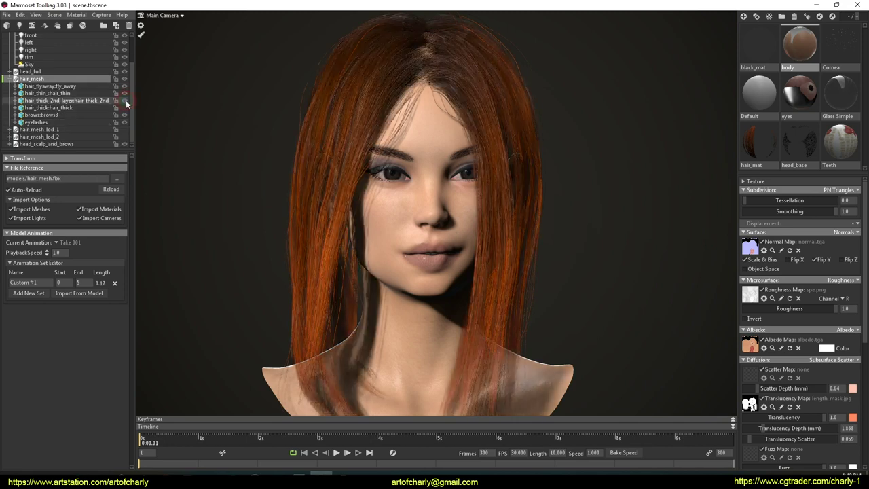
click(124, 108)
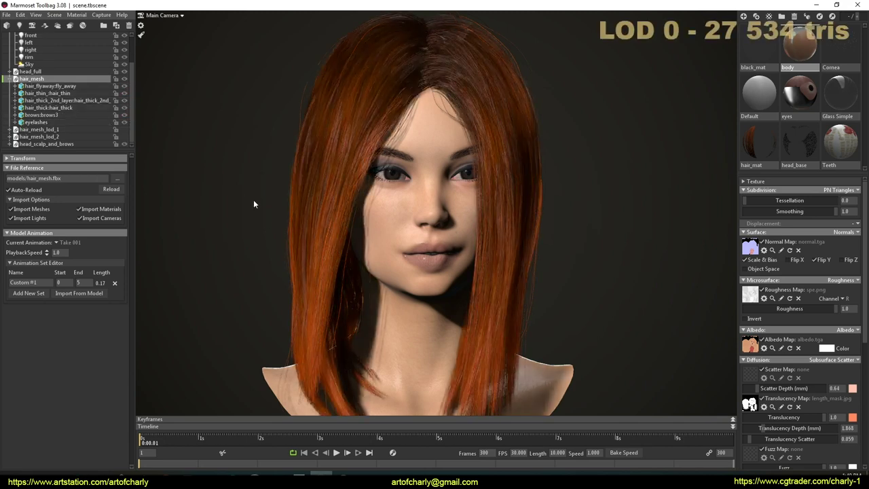
Step: Orbit the bob from three-quarter, rear and high front views, collapsing the hair_mesh group
mouse_move(267, 211)
mouse_down()
mouse_move(347, 224)
mouse_move(321, 219)
mouse_move(349, 258)
mouse_move(336, 258)
mouse_move(404, 222)
mouse_up()
mouse_move(248, 272)
mouse_down()
mouse_move(278, 283)
mouse_move(361, 288)
mouse_move(318, 275)
mouse_up()
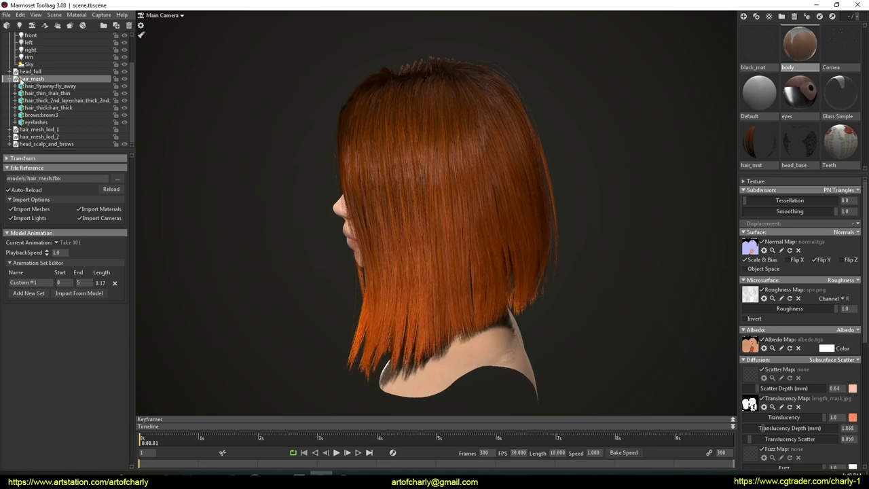
click(10, 79)
mouse_move(286, 189)
mouse_down()
mouse_move(308, 222)
mouse_move(281, 239)
mouse_move(350, 216)
mouse_move(378, 188)
mouse_move(394, 217)
mouse_up()
scroll(400, 231, up, 2)
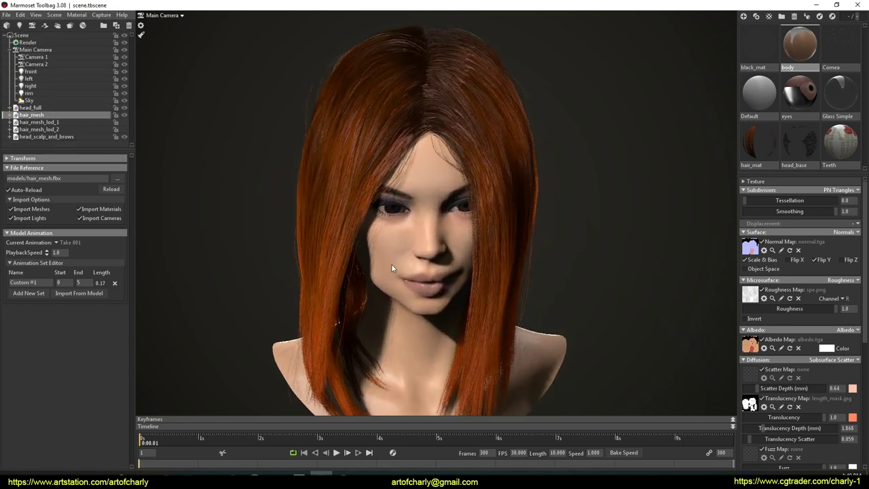
middle_drag(408, 224, 415, 253)
mouse_move(414, 253)
mouse_down()
mouse_move(424, 239)
mouse_move(330, 200)
mouse_move(415, 137)
mouse_move(401, 190)
mouse_move(364, 208)
mouse_move(441, 227)
mouse_move(426, 221)
mouse_up()
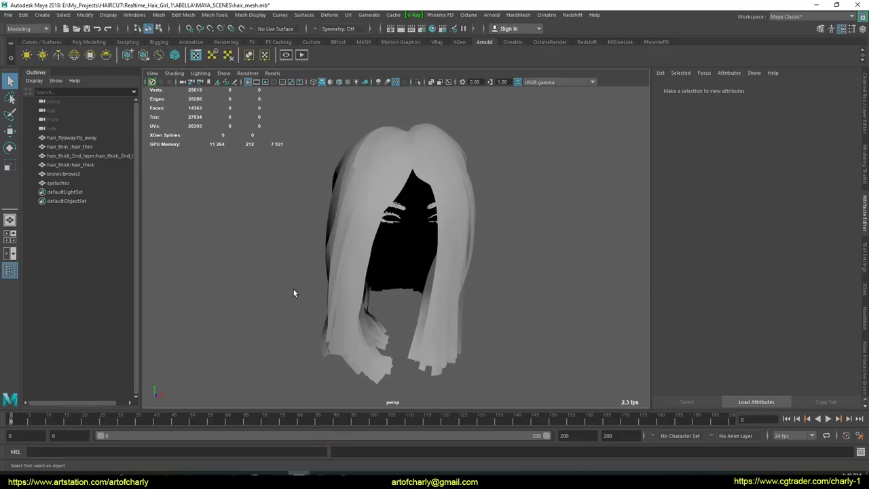
Step: Frame the hair meshes and brows, then marquee-select them all to read the triangle count
mouse_move(294, 290)
alt+mouse_down()
mouse_move(351, 291)
mouse_move(256, 290)
mouse_move(394, 335)
alt+mouse_up()
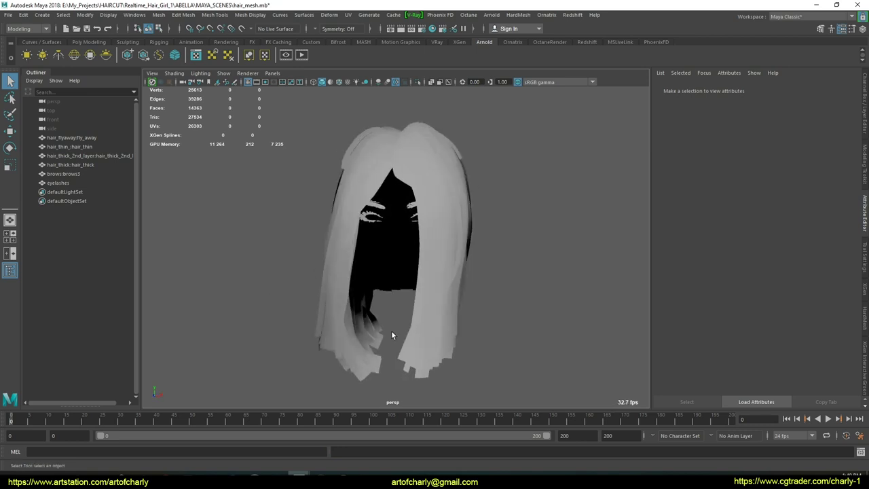
key(ctrl+1)
alt+right_drag(394, 336, 330, 281)
mouse_move(304, 314)
alt+mouse_down()
mouse_move(312, 332)
mouse_move(330, 326)
mouse_move(334, 310)
mouse_move(320, 299)
alt+mouse_up()
drag(543, 393, 589, 375)
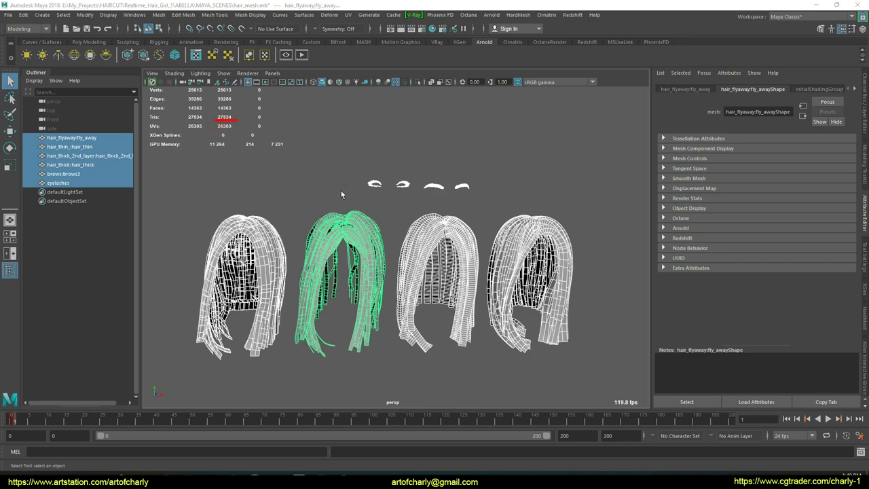
Step: Select hair_thick, hair_flyaway, hair_thin and the fourth hair mesh in turn to read each count
alt+drag(450, 230, 450, 228)
click(268, 229)
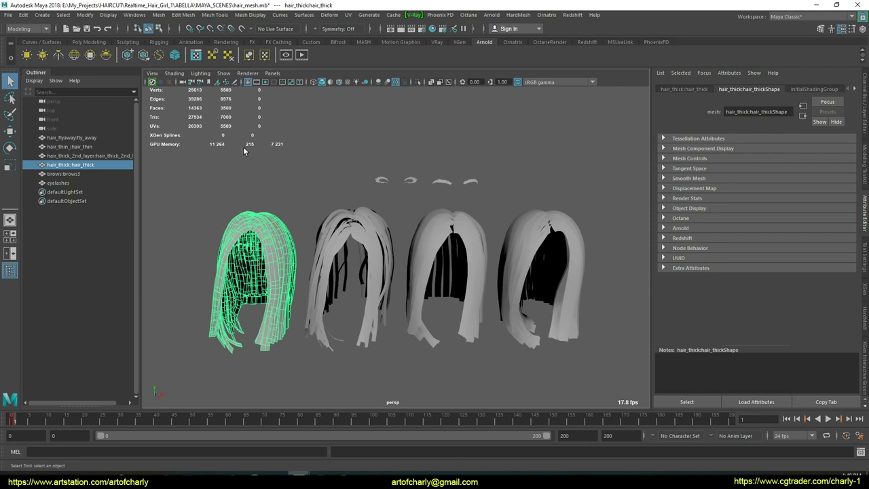
click(366, 218)
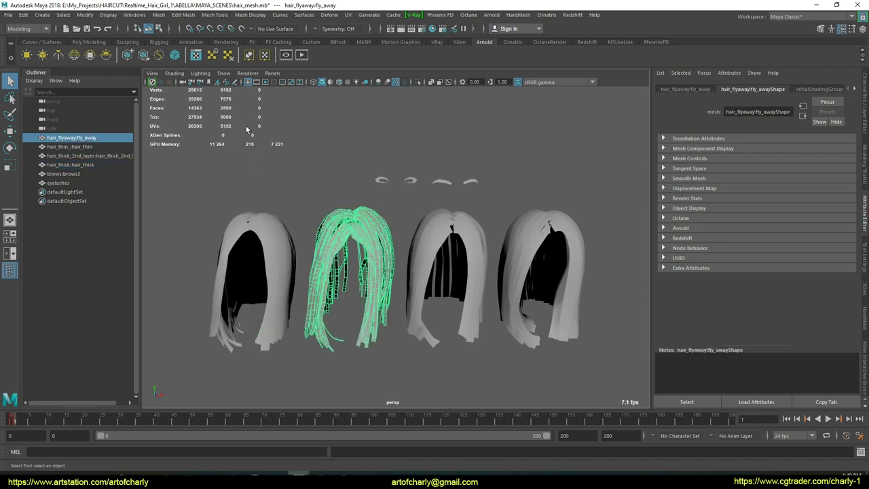
click(445, 225)
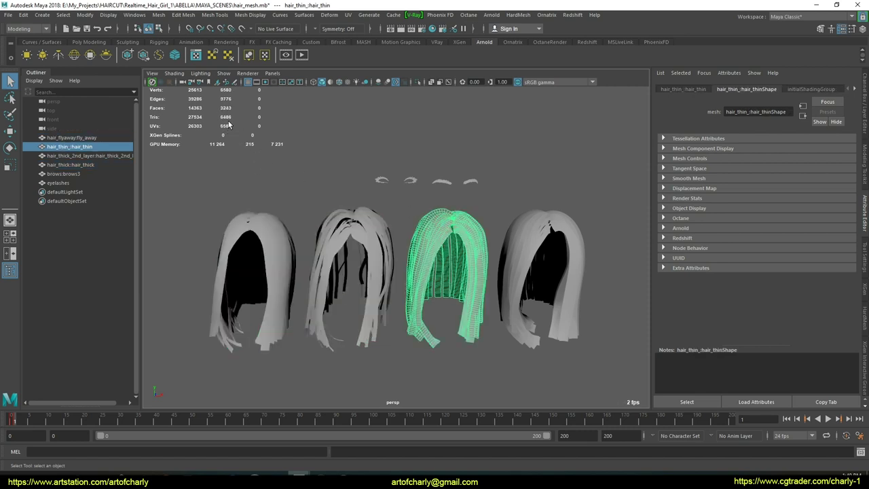
click(563, 235)
scroll(400, 190, up, 2)
Step: Select the eyelashes, frame them with F, and view them up close from the front
click(380, 175)
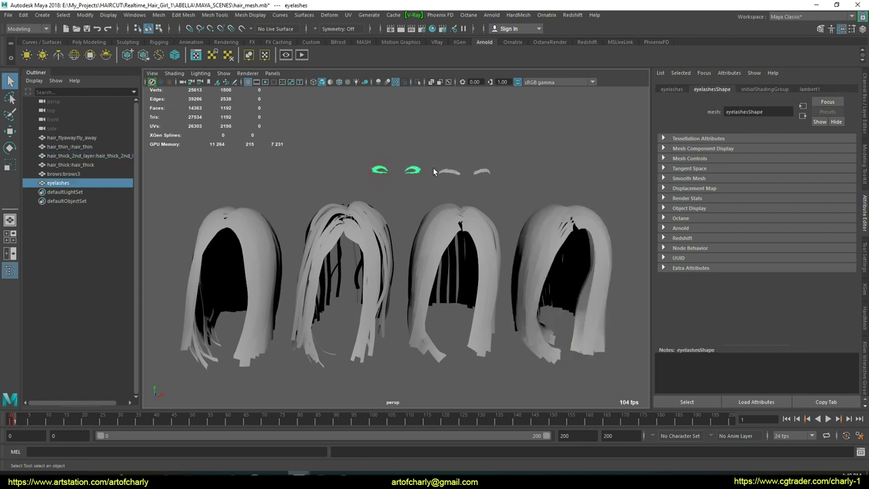
key(f)
mouse_move(472, 229)
alt+mouse_down()
mouse_move(488, 301)
mouse_move(479, 302)
alt+mouse_up()
mouse_move(454, 265)
alt+mouse_down()
mouse_move(481, 272)
mouse_move(433, 253)
mouse_move(466, 252)
mouse_move(439, 224)
alt+mouse_up()
mouse_move(439, 224)
alt+right_down()
mouse_move(428, 266)
mouse_move(314, 233)
mouse_move(344, 239)
alt+right_up()
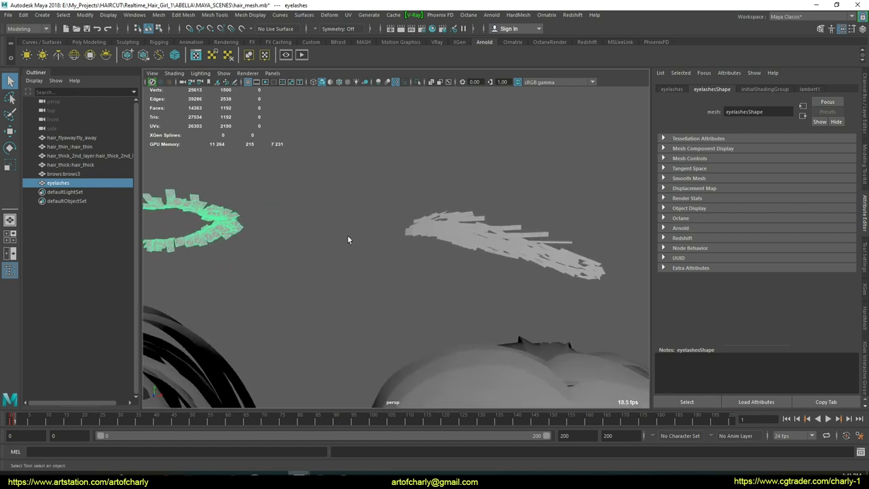
Step: View both brows, pull back to all textured hair meshes, then switch to untextured grey shading
mouse_move(572, 265)
alt+mouse_down()
mouse_move(353, 249)
mouse_move(407, 235)
mouse_move(348, 236)
alt+mouse_up()
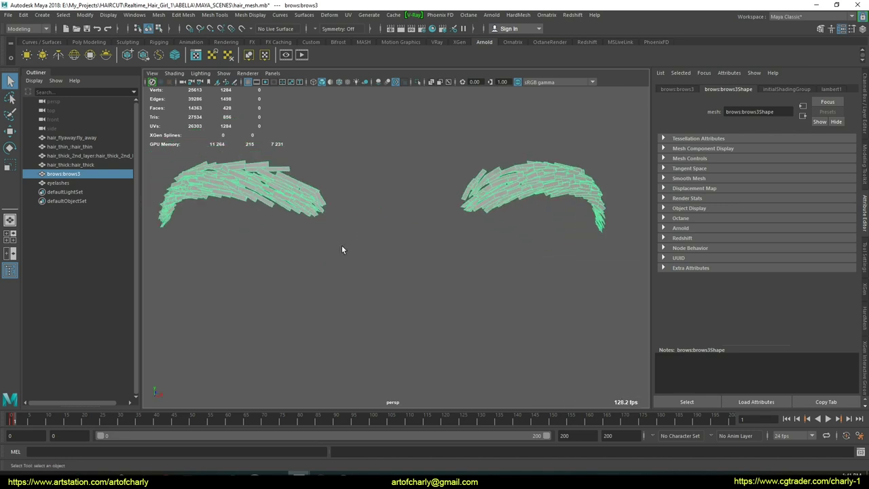
mouse_move(379, 271)
alt+right_down()
mouse_move(382, 238)
mouse_move(333, 239)
mouse_move(379, 195)
mouse_move(409, 220)
alt+right_up()
alt+middle_drag(409, 219, 398, 194)
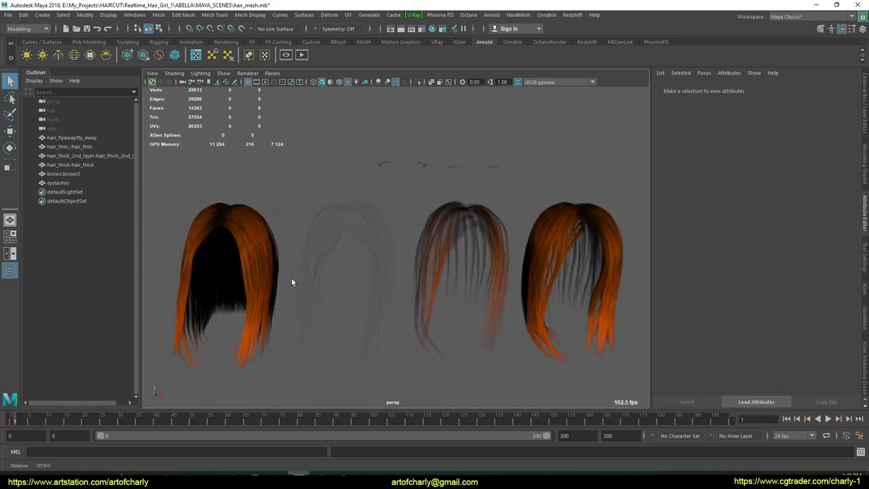
mouse_move(291, 282)
alt+right_down()
mouse_move(351, 270)
mouse_move(363, 298)
alt+right_up()
mouse_move(363, 297)
alt+mouse_down()
mouse_move(541, 264)
mouse_move(448, 270)
mouse_move(440, 326)
mouse_move(475, 265)
mouse_move(435, 215)
mouse_move(473, 291)
mouse_move(479, 247)
mouse_move(310, 243)
mouse_move(462, 161)
alt+mouse_up()
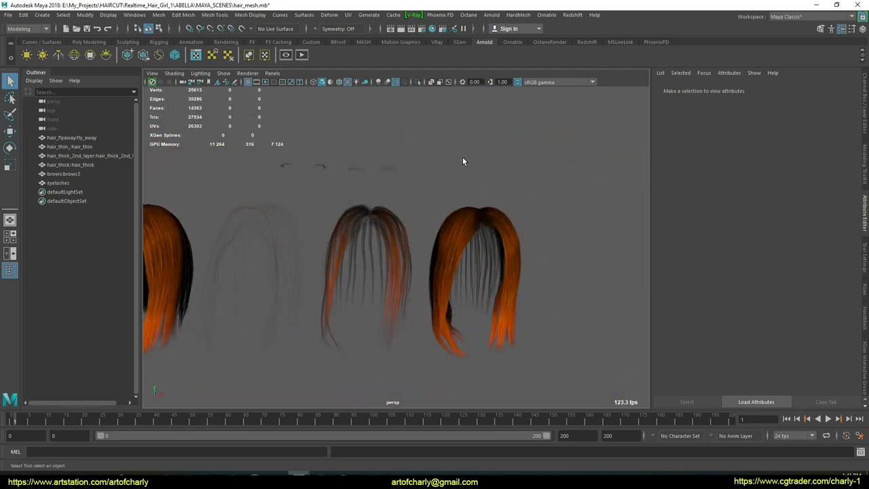
key(5)
mouse_move(297, 194)
alt+mouse_down()
mouse_move(437, 208)
mouse_move(506, 252)
mouse_move(559, 252)
mouse_move(368, 237)
mouse_move(471, 215)
mouse_move(488, 243)
alt+mouse_up()
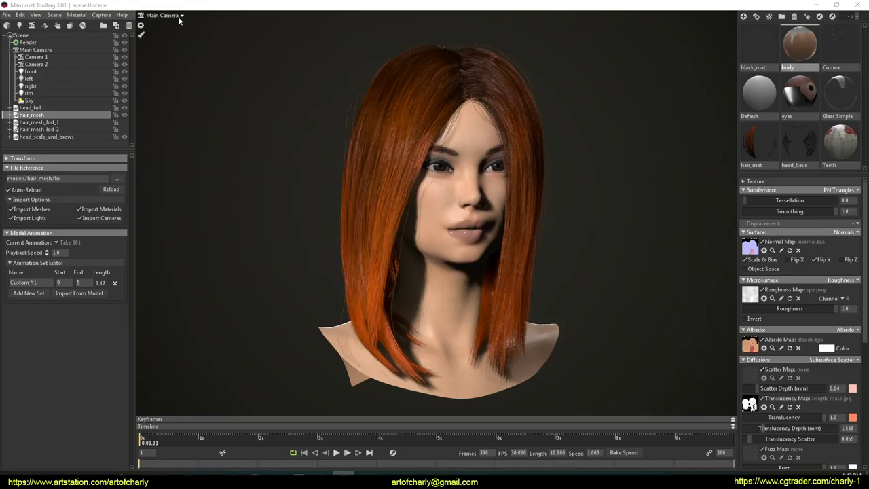
Step: Hide hair_mesh, show and select hair_mesh_lod_1, and orbit slightly around the grey LOD 1 hair
click(124, 115)
click(125, 123)
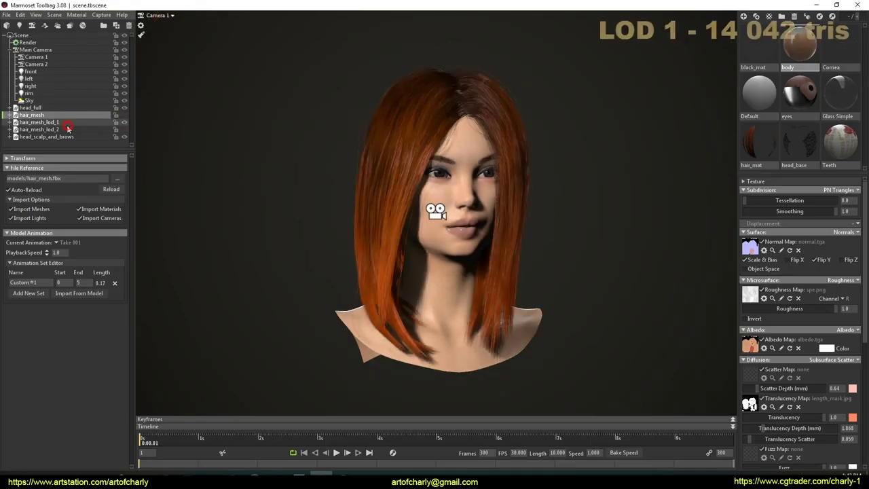
click(68, 122)
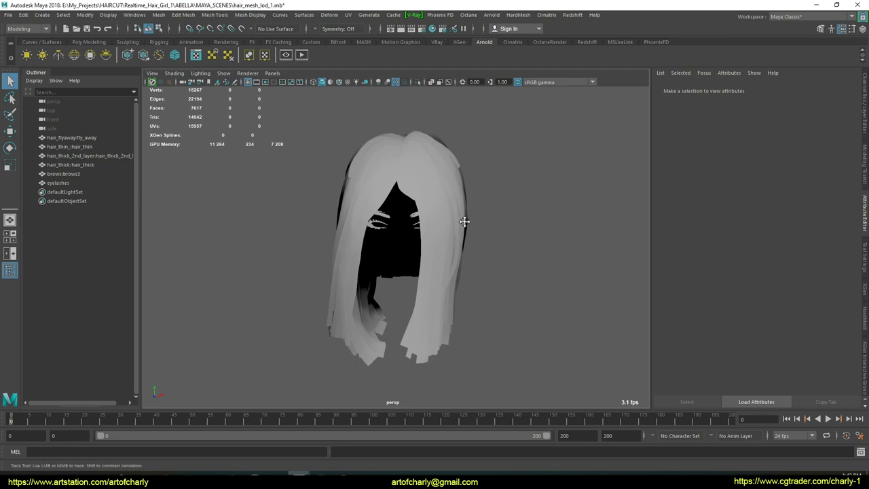
alt+drag(466, 223, 456, 235)
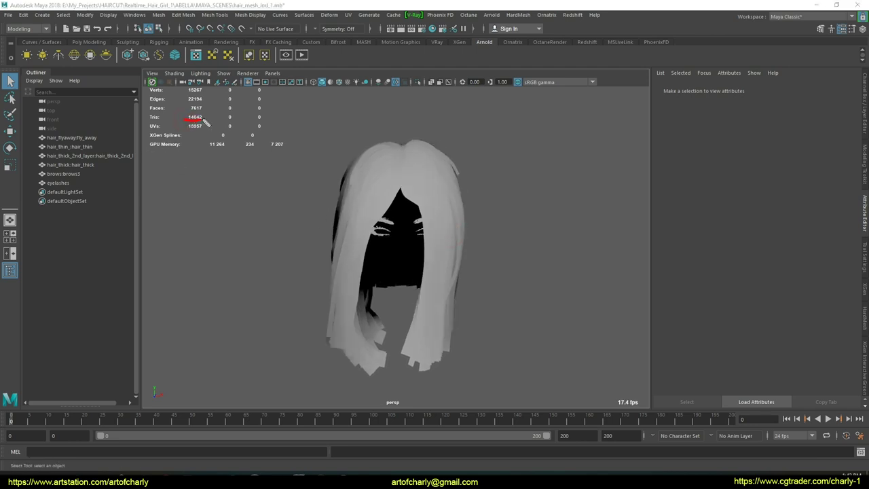
Step: Go to frame 1 so the LOD 1 hair layers spread apart, and fit them all in view
drag(307, 197, 353, 341)
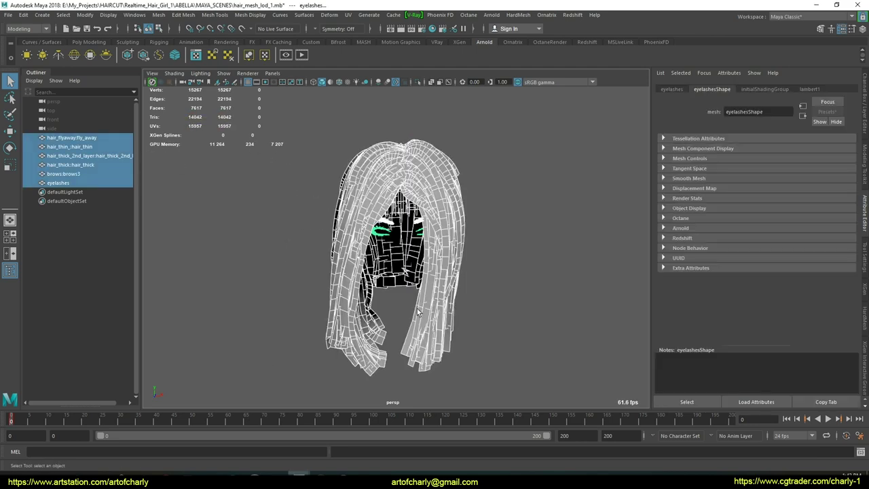
click(501, 372)
alt+drag(362, 196, 407, 204)
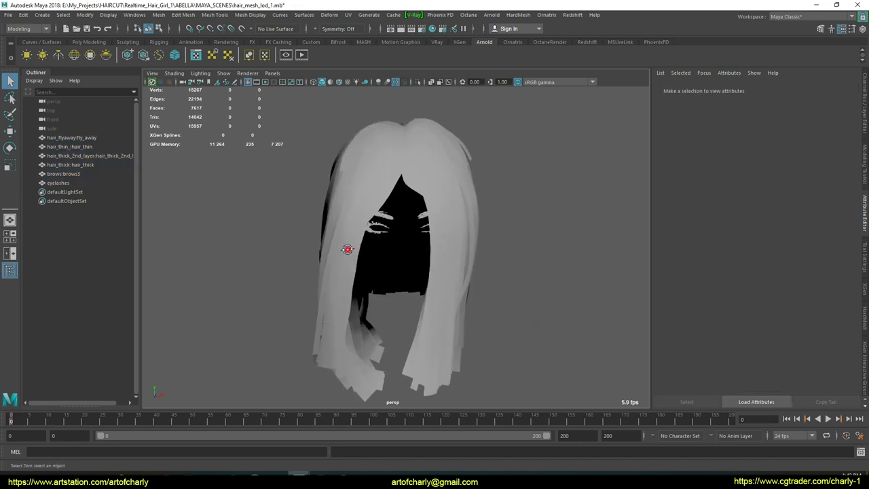
click(850, 422)
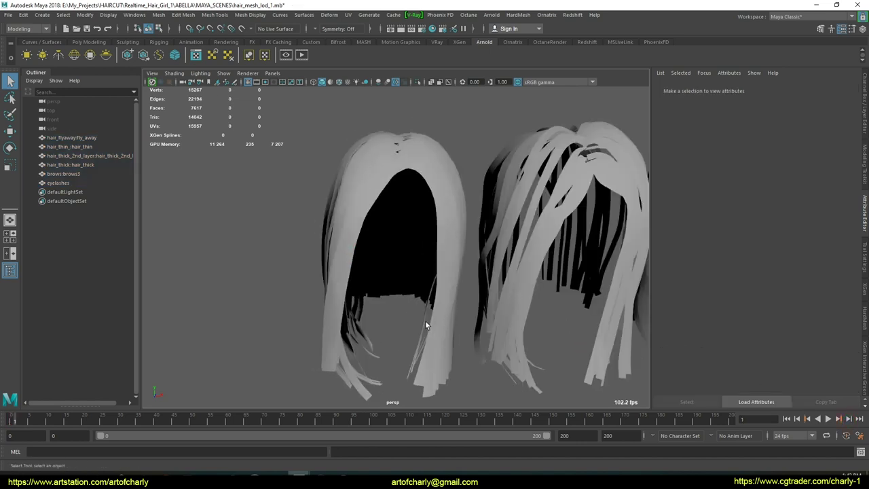
scroll(423, 312, down, 3)
alt+middle_drag(424, 312, 291, 277)
Step: Select hair_thick, hair_flyaway, hair_thin and hair_thick_2nd_layer one by one to check triangles
click(282, 198)
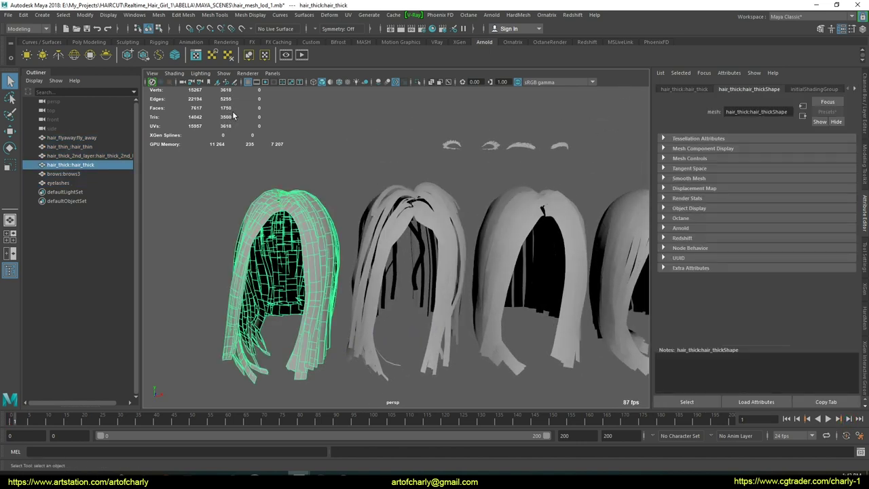
click(399, 184)
mouse_move(212, 121)
alt+mouse_down()
mouse_move(319, 197)
mouse_move(444, 235)
alt+mouse_up()
click(423, 226)
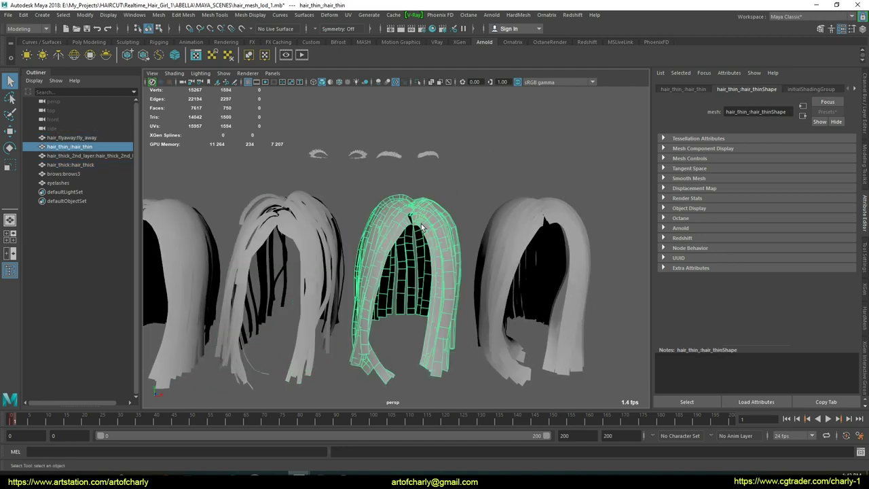
click(516, 203)
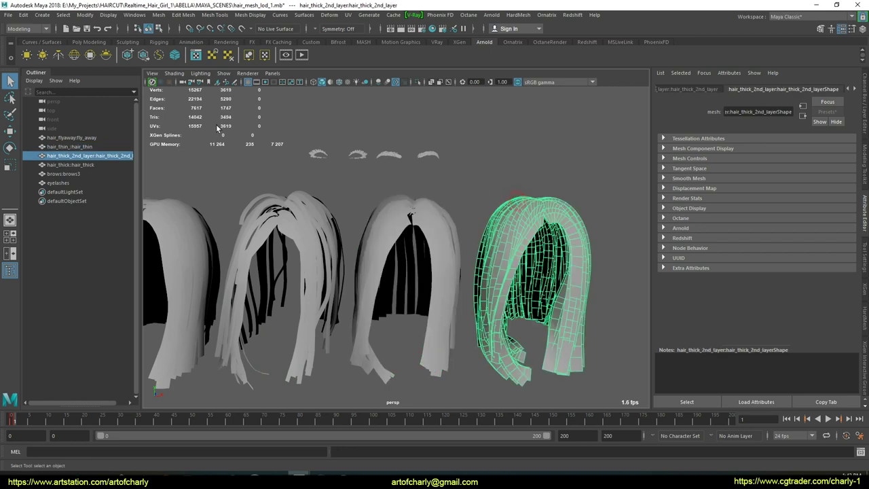
Step: Select the eyelashes and then the brows to check their counts, and view the red-haired head in profile
drag(445, 173, 445, 172)
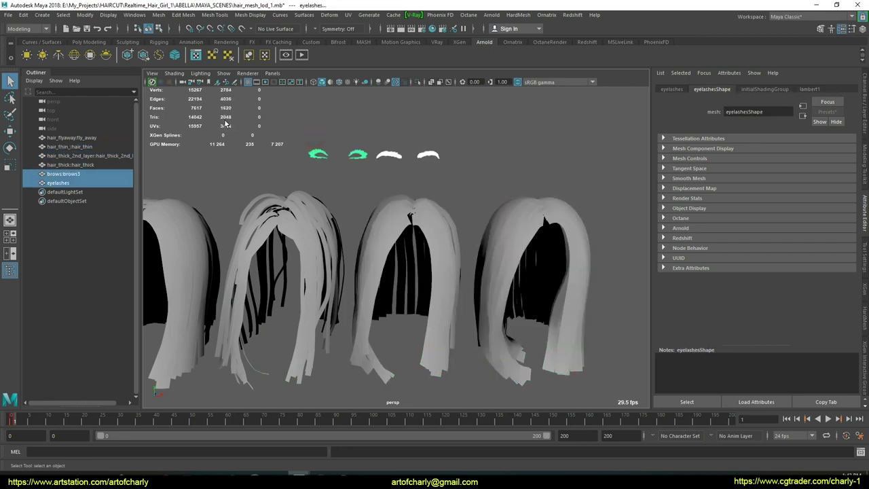
click(317, 178)
click(318, 155)
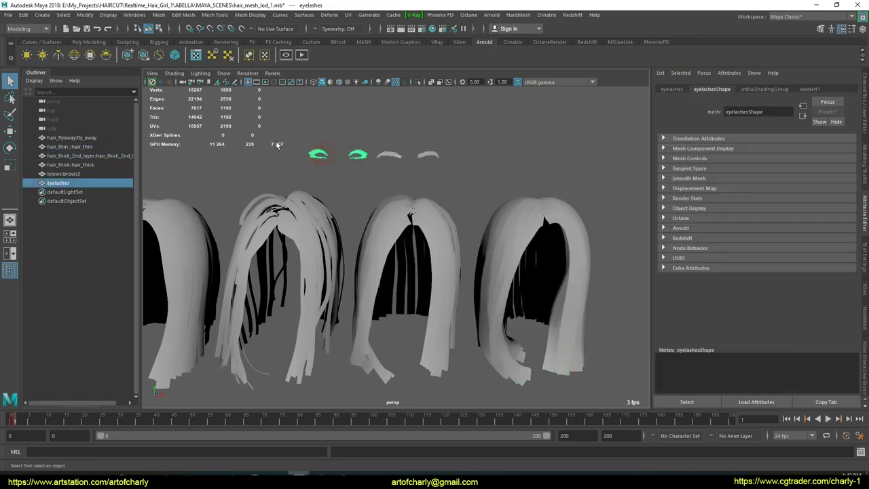
click(391, 155)
alt+middle_drag(379, 224, 421, 223)
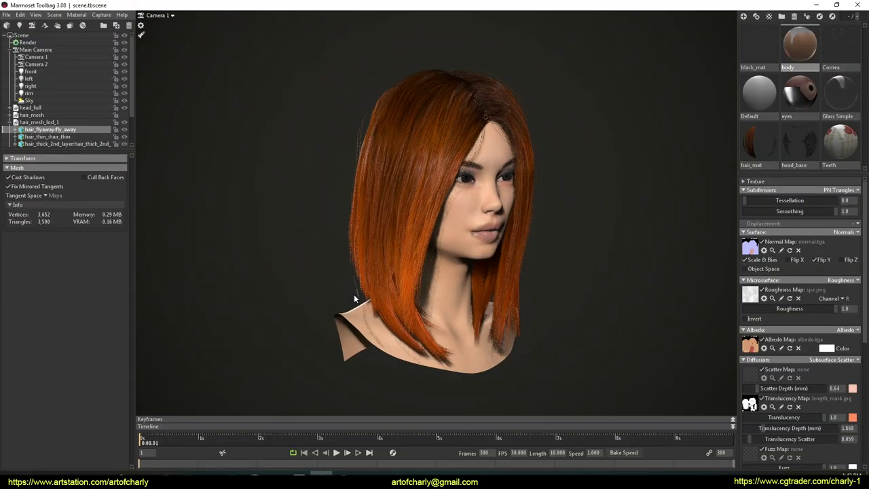
mouse_move(354, 294)
mouse_down()
mouse_move(420, 307)
mouse_move(343, 332)
mouse_move(412, 262)
mouse_move(353, 279)
mouse_move(468, 243)
mouse_move(424, 250)
mouse_move(463, 240)
mouse_move(456, 235)
mouse_move(416, 256)
mouse_move(431, 336)
mouse_move(417, 256)
mouse_move(397, 233)
mouse_move(398, 212)
mouse_move(392, 224)
mouse_move(408, 231)
mouse_up()
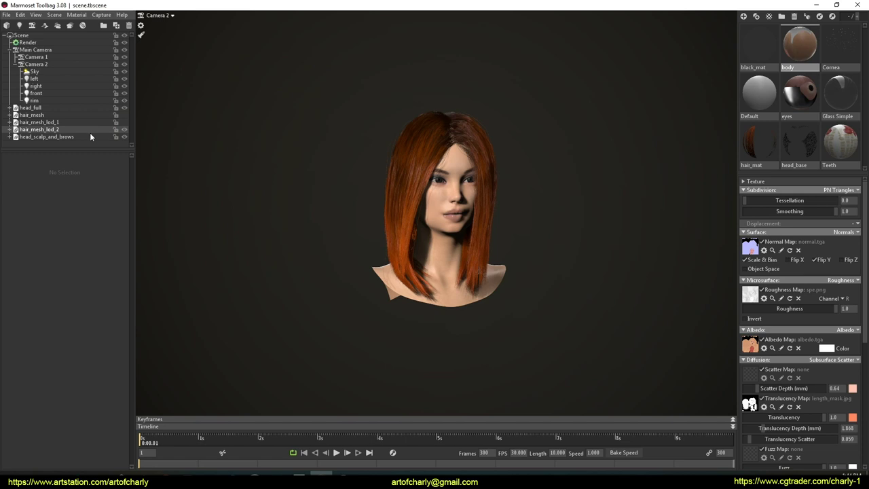
Step: Switch to hair_mesh_lod_2, select the head, and orbit to a side-back view
click(80, 130)
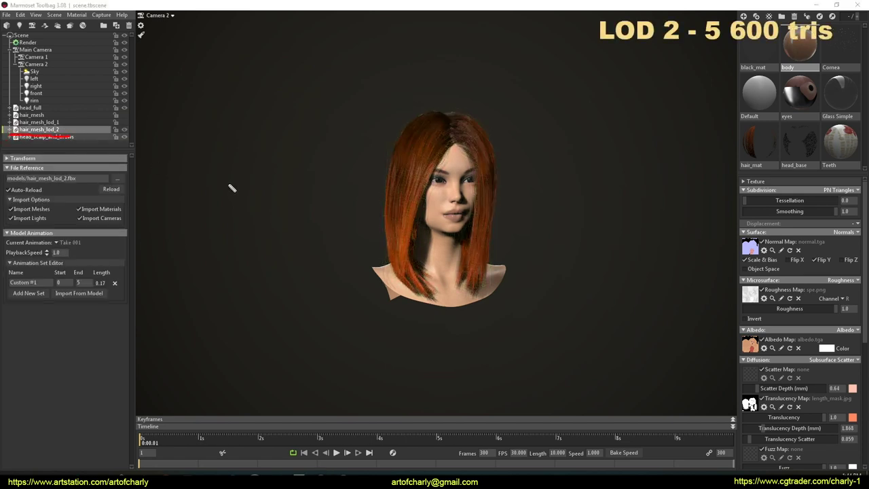
click(408, 270)
mouse_move(408, 270)
mouse_down()
mouse_move(407, 246)
mouse_move(481, 252)
mouse_move(410, 238)
mouse_move(423, 288)
mouse_move(393, 273)
mouse_move(394, 287)
mouse_move(502, 271)
mouse_move(424, 267)
mouse_move(495, 252)
mouse_move(443, 255)
mouse_move(500, 255)
mouse_move(461, 263)
mouse_move(474, 260)
mouse_move(470, 278)
mouse_move(482, 205)
mouse_up()
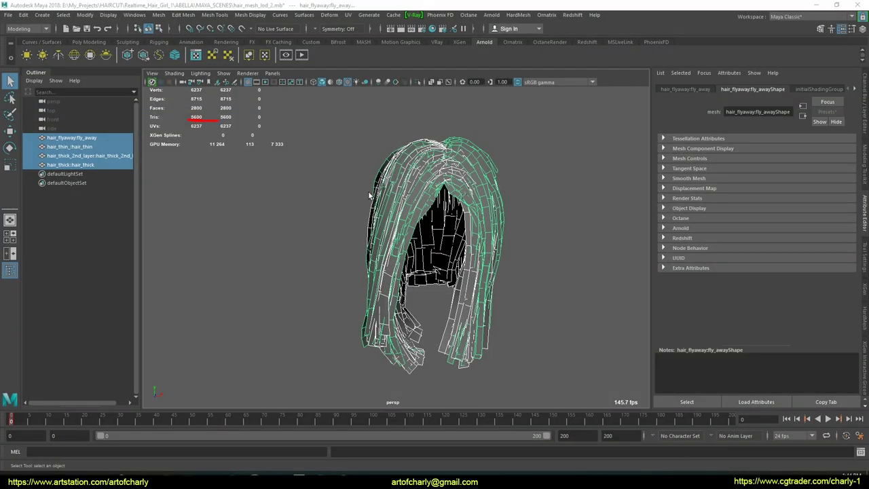
Step: Go to frame 1 to spread the LOD 2 layers and switch to shaded display with nothing selected
alt+drag(372, 222, 695, 410)
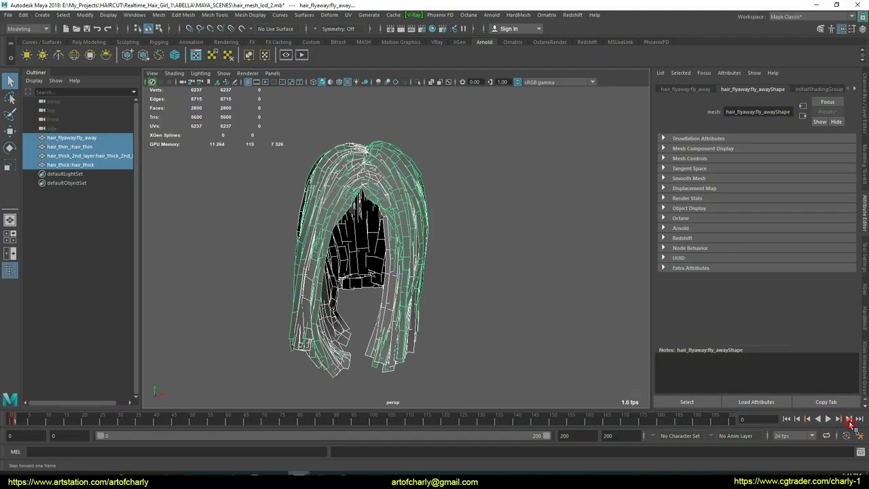
click(849, 419)
alt+drag(380, 245, 460, 226)
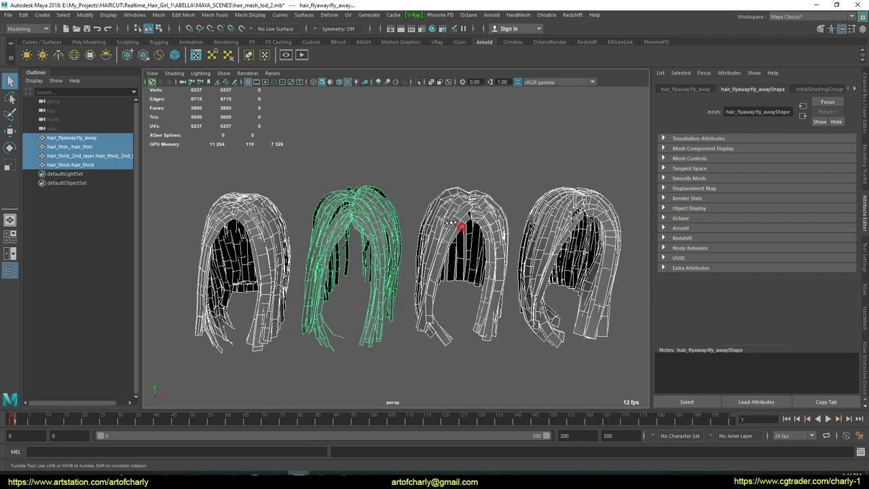
key(5)
click(475, 155)
Step: Select hair_thick, hair_flyaway, hair_thin and hair_thick_2nd_layer in turn to read their triangle counts
click(240, 205)
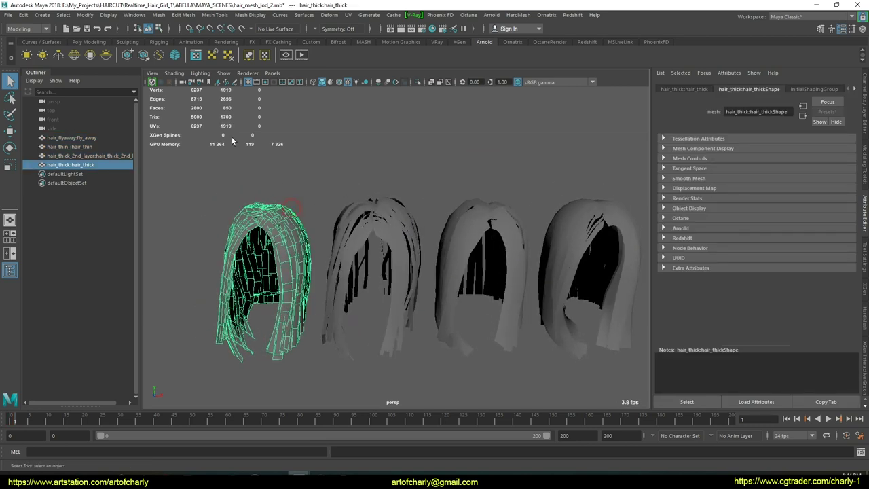
click(399, 228)
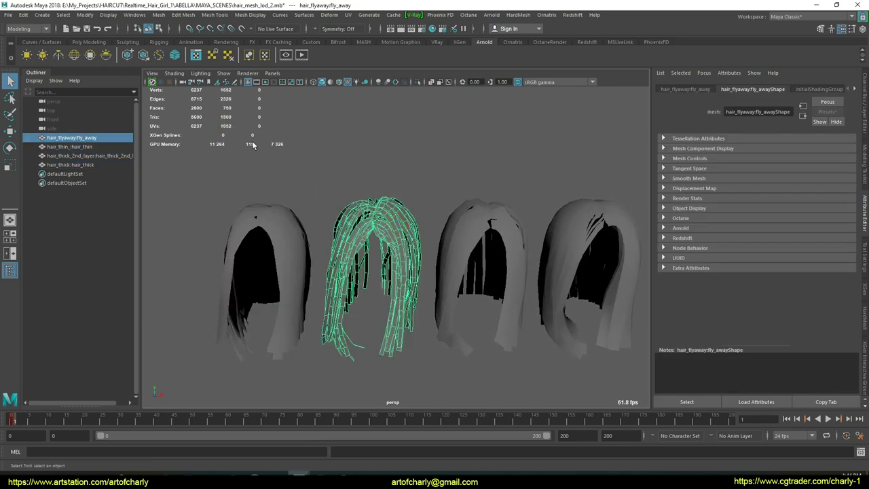
click(473, 207)
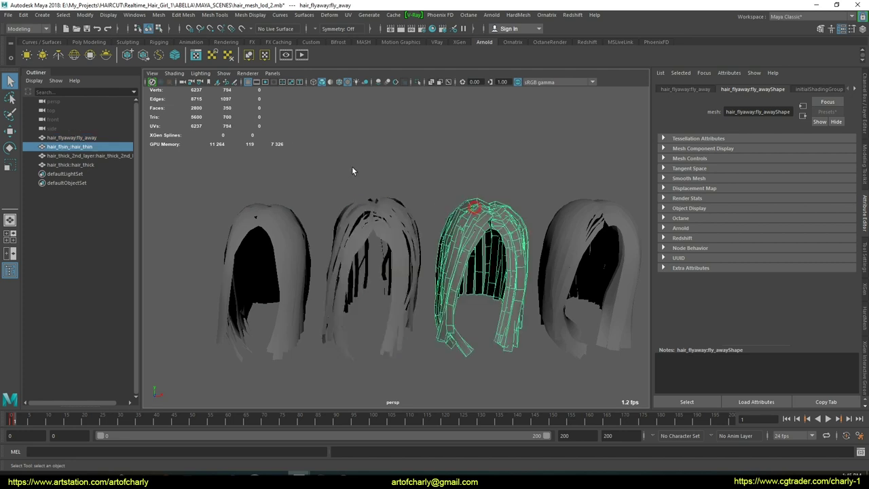
click(583, 229)
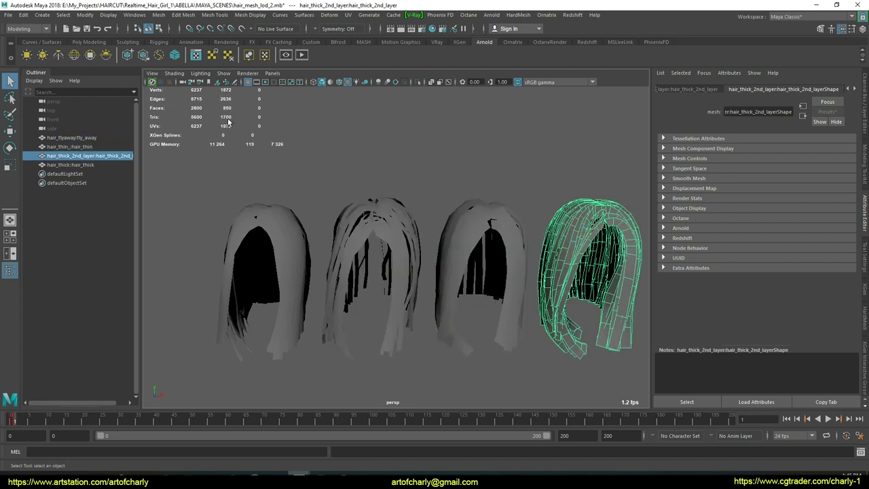
click(394, 142)
mouse_move(394, 142)
alt+mouse_down()
mouse_move(403, 199)
mouse_move(449, 203)
alt+mouse_up()
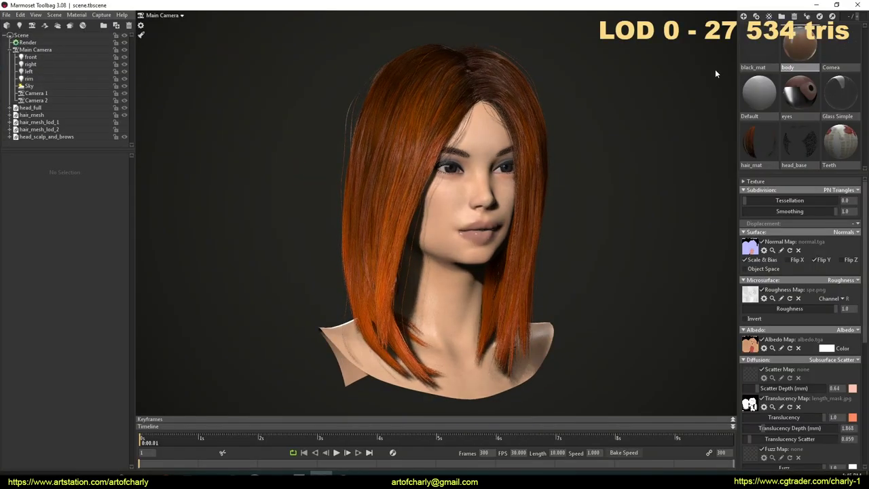
Step: Apply black_mat to the head, stop the turntable, and orbit to a symmetrical back view
click(753, 57)
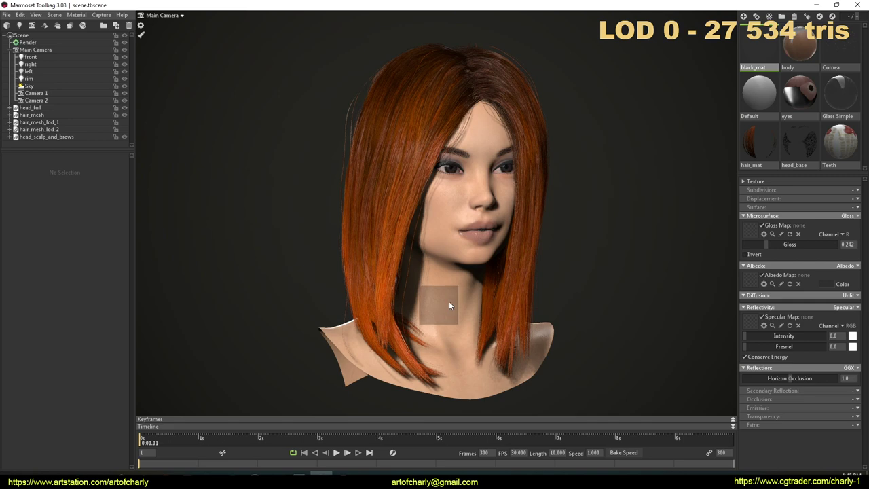
drag(449, 301, 449, 301)
scroll(472, 218, up, 3)
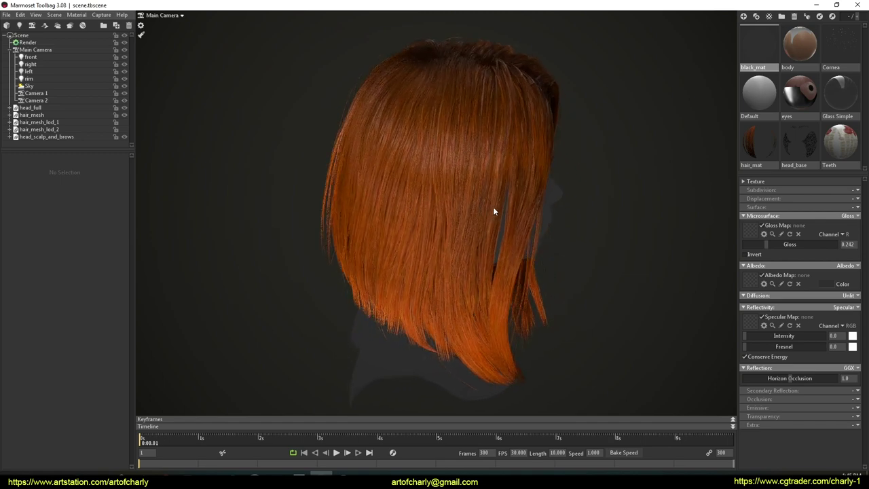
click(431, 193)
drag(449, 209, 546, 237)
mouse_move(436, 261)
mouse_down()
mouse_move(491, 265)
mouse_move(475, 242)
mouse_move(523, 290)
mouse_move(514, 304)
mouse_up()
mouse_move(480, 275)
mouse_down()
mouse_move(484, 208)
mouse_move(440, 241)
mouse_move(556, 264)
mouse_move(478, 188)
mouse_move(529, 235)
mouse_move(516, 258)
mouse_move(475, 271)
mouse_move(478, 291)
mouse_move(500, 213)
mouse_move(456, 272)
mouse_move(505, 287)
mouse_move(470, 275)
mouse_move(442, 245)
mouse_move(445, 203)
mouse_move(429, 197)
mouse_move(473, 194)
mouse_up()
Step: Zoom out and view the bob from the front, from above, then around the back to the lit shoulder
scroll(472, 188, down, 3)
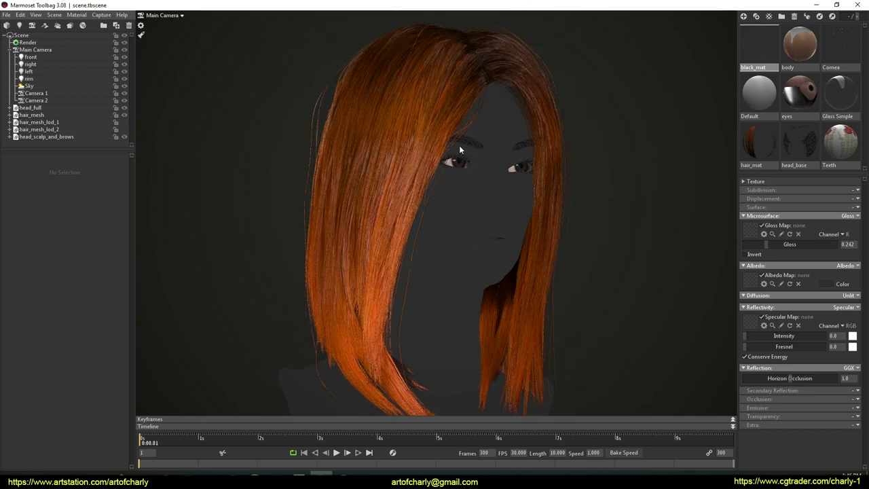
scroll(459, 145, down, 3)
scroll(484, 186, down, 2)
scroll(397, 223, down, 1)
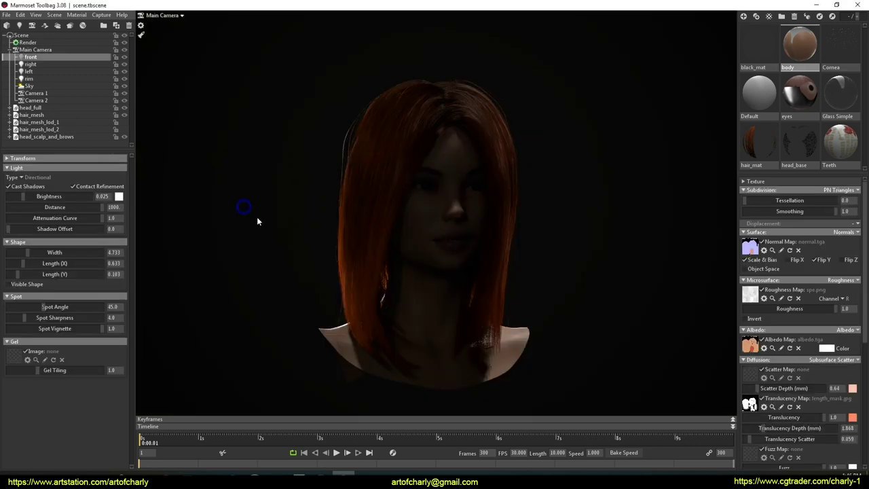
mouse_move(257, 216)
mouse_down()
mouse_move(295, 210)
mouse_move(271, 213)
mouse_up()
mouse_move(293, 184)
mouse_down()
mouse_move(301, 165)
mouse_move(310, 227)
mouse_move(320, 169)
mouse_move(294, 206)
mouse_move(402, 210)
mouse_move(342, 196)
mouse_move(423, 209)
mouse_move(381, 217)
mouse_move(425, 240)
mouse_up()
scroll(416, 209, up, 3)
mouse_move(374, 229)
mouse_down()
mouse_move(397, 260)
mouse_move(380, 271)
mouse_move(423, 268)
mouse_move(511, 217)
mouse_up()
mouse_move(447, 231)
mouse_down()
mouse_move(476, 214)
mouse_move(521, 217)
mouse_move(490, 212)
mouse_move(545, 234)
mouse_move(587, 230)
mouse_move(589, 212)
mouse_move(566, 173)
mouse_move(534, 201)
mouse_up()
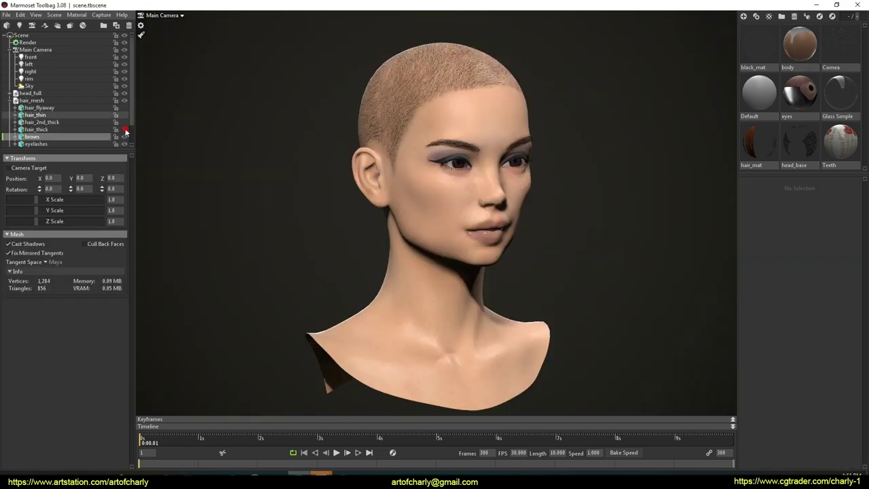
Step: Turn on hair_thick, hair_2nd_thick, hair_thin and hair_flyaway one at a time, viewed three-quarter side
click(125, 129)
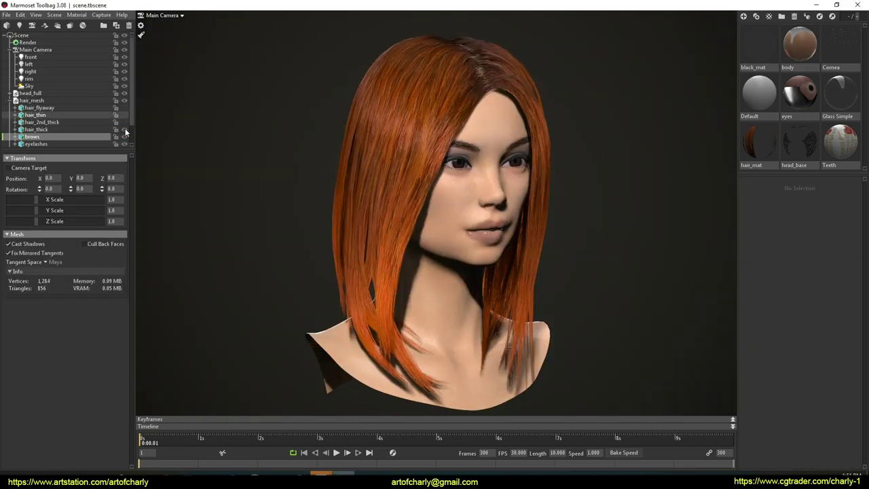
click(125, 122)
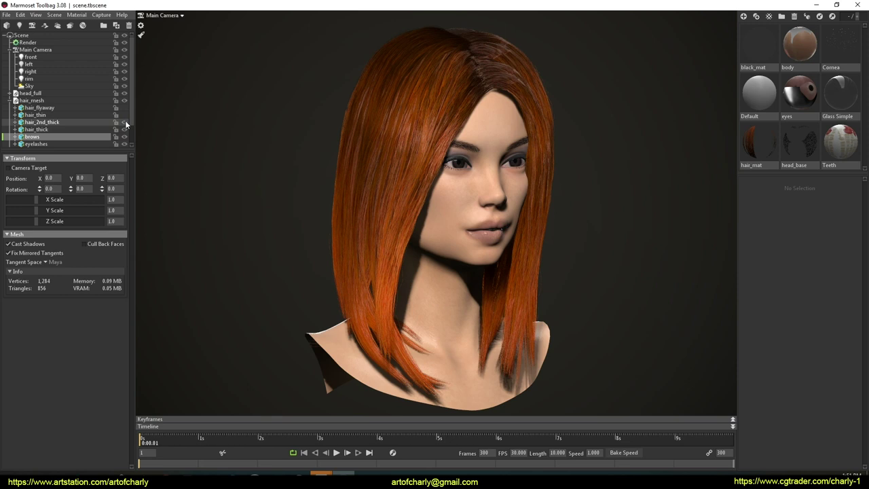
click(125, 115)
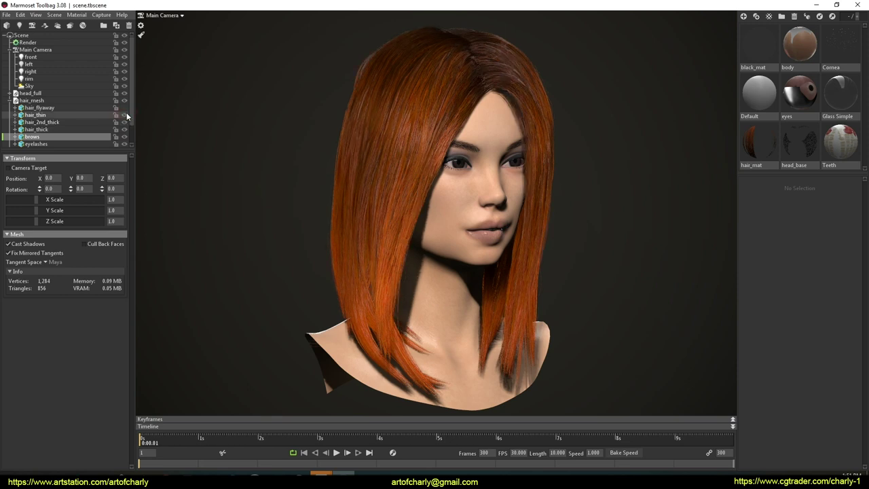
click(125, 107)
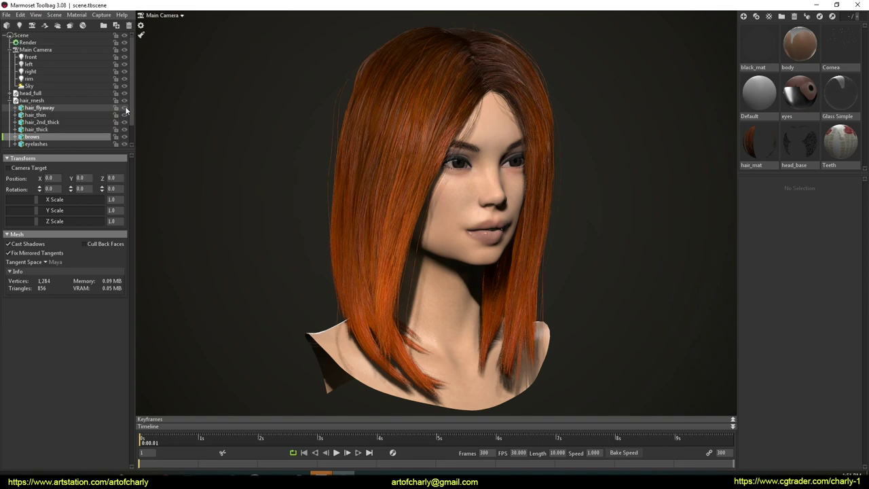
drag(572, 285, 491, 281)
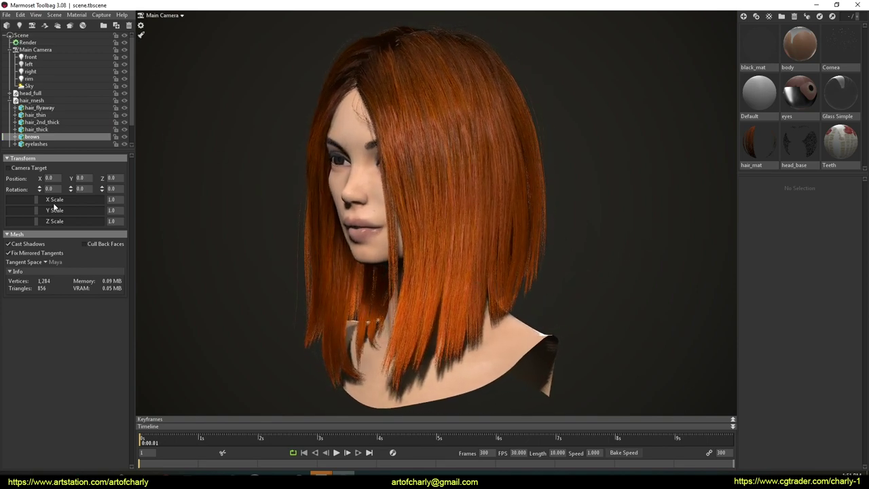
Step: Hide all four hair layers, re-add them one at a time, and view the full bob from behind
drag(127, 131, 126, 108)
click(125, 129)
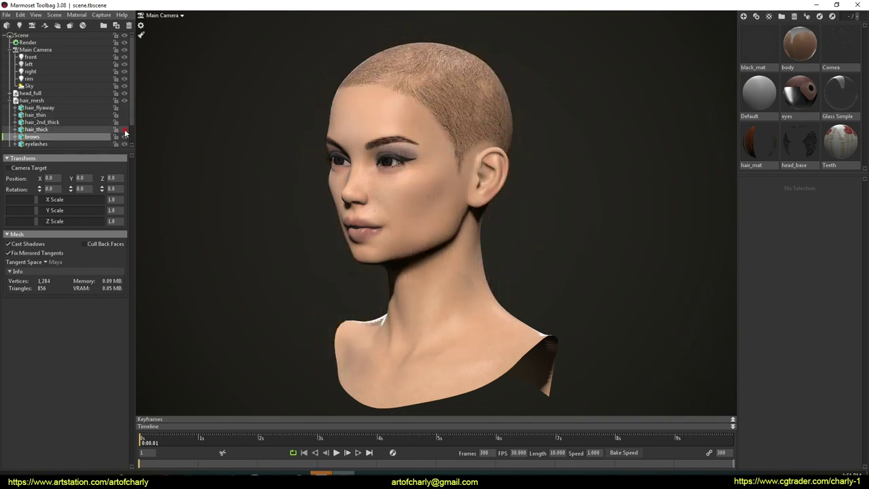
click(125, 122)
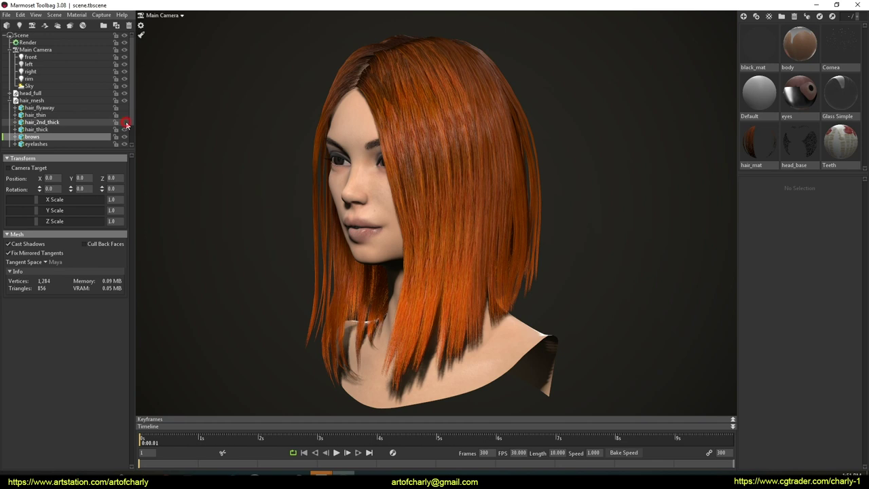
click(124, 114)
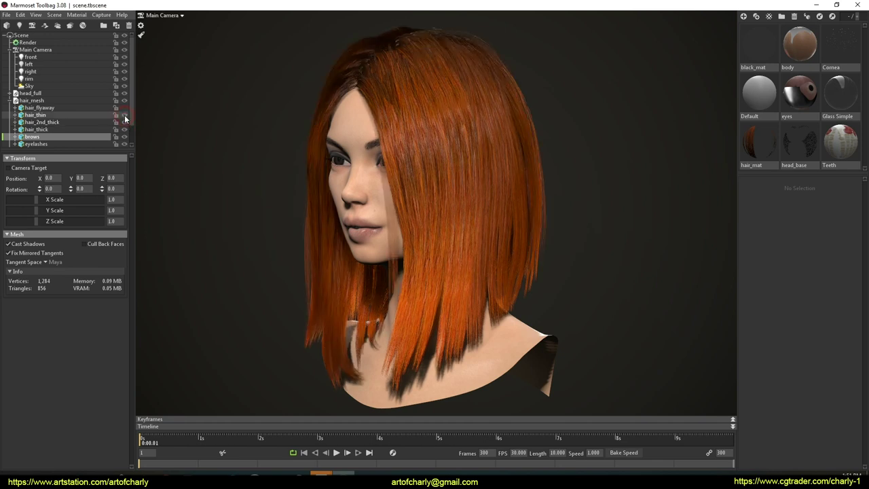
click(124, 108)
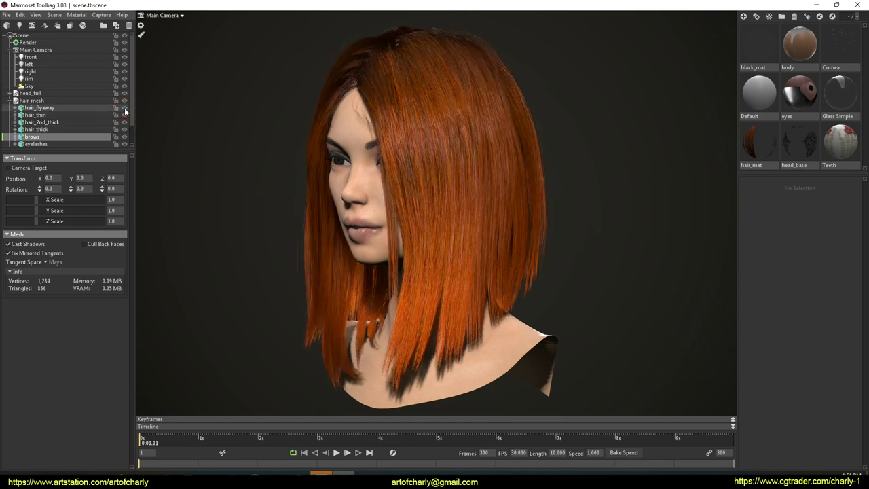
mouse_move(261, 268)
mouse_down()
mouse_move(143, 285)
mouse_move(214, 296)
mouse_move(221, 270)
mouse_move(224, 298)
mouse_move(210, 285)
mouse_up()
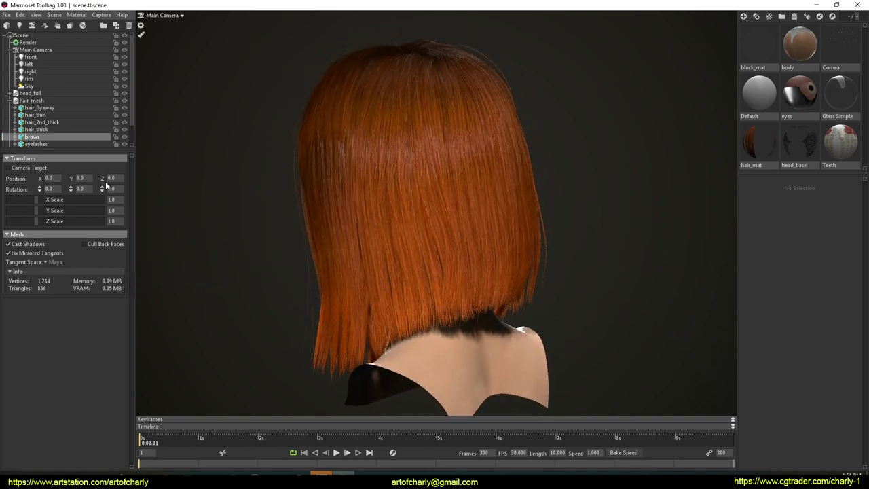
Step: Hide all four hair layers, including the flyaway strands, to leave a bald head
click(127, 129)
click(126, 122)
click(126, 115)
click(126, 108)
Step: Restore hair_thick, hair_2nd_thick, hair_thin and hair_flyaway in turn, then view the bob in profile
click(125, 129)
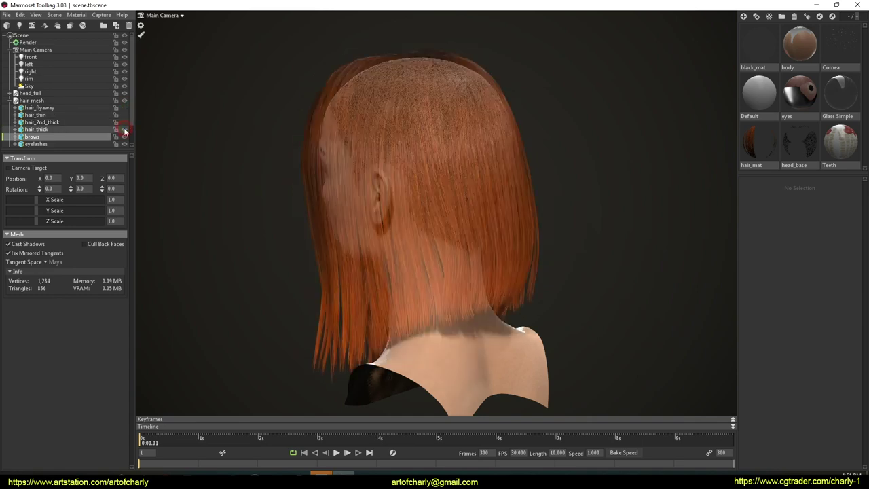
click(124, 122)
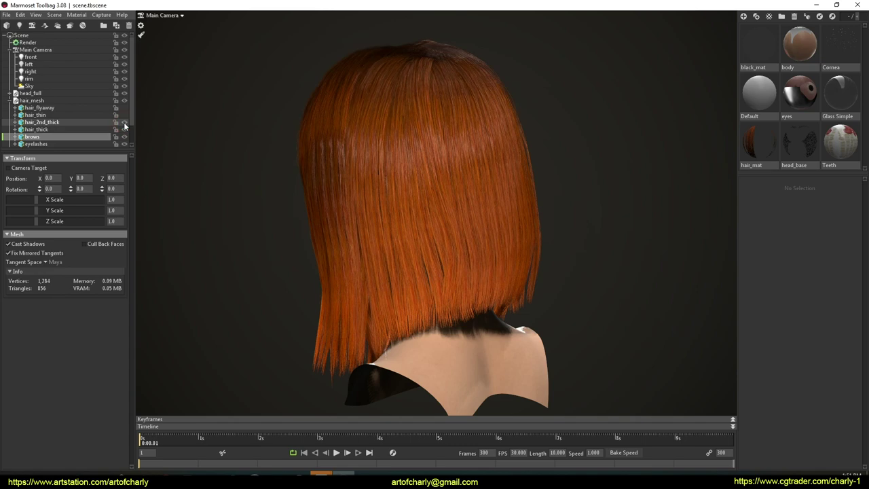
click(124, 115)
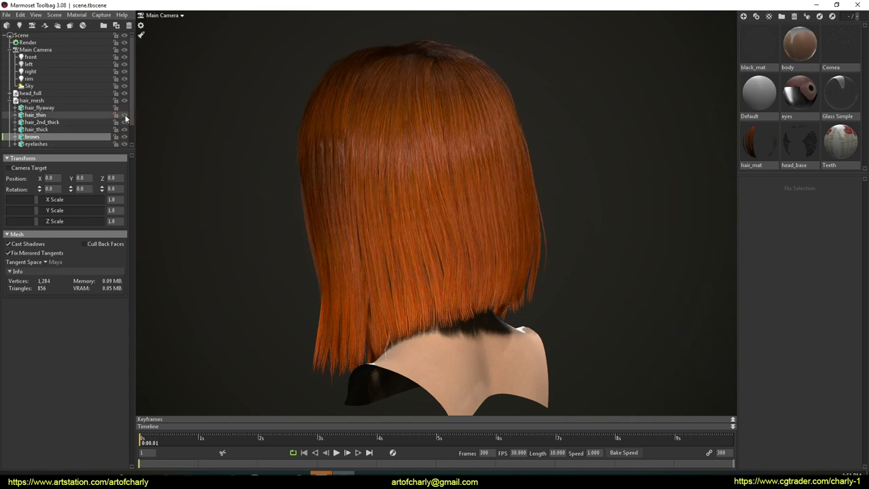
click(125, 108)
mouse_move(703, 272)
mouse_down()
mouse_move(507, 265)
mouse_move(524, 262)
mouse_up()
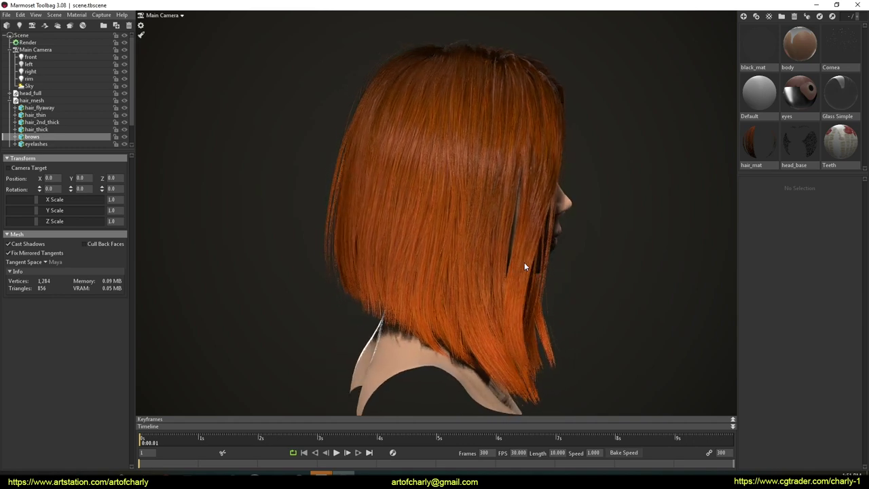
Step: Hide the three main hair layers, then bring back hair_thick, hair_2nd_thick and hair_thin one by one
click(125, 130)
click(125, 122)
click(125, 115)
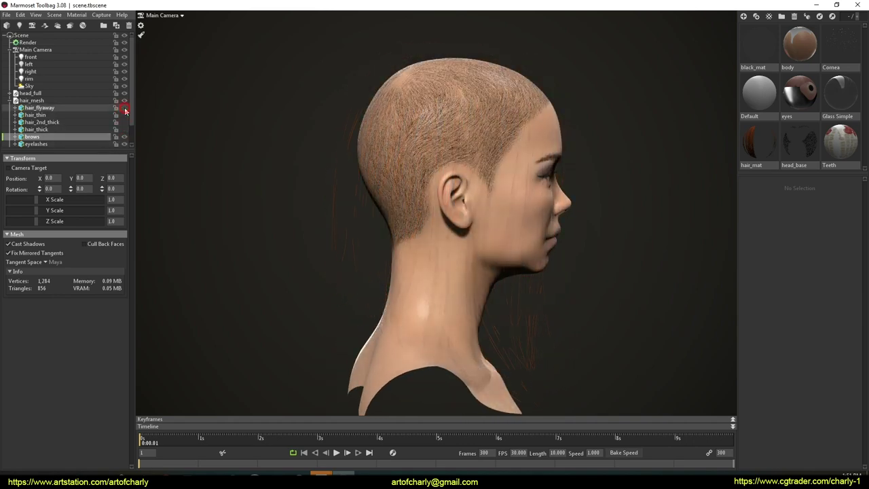
click(125, 129)
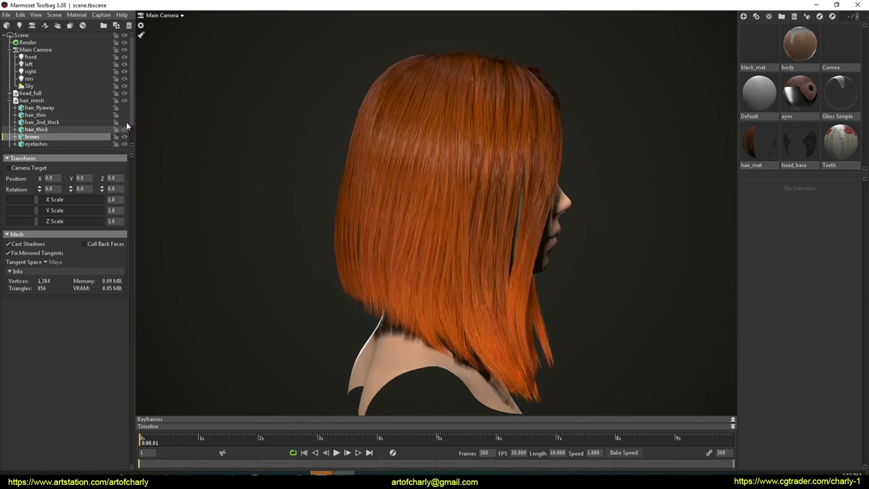
click(125, 122)
click(126, 115)
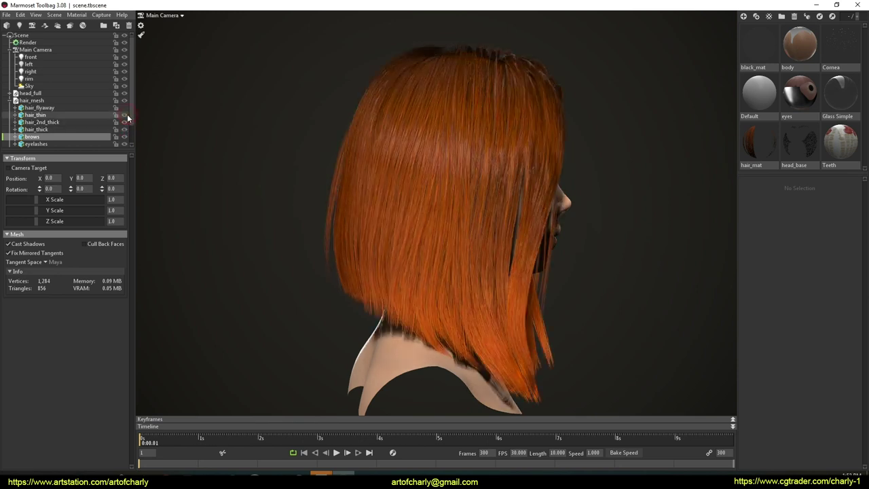
Step: From a raised view above the head, hide all four hair layers to show the bald scalp
drag(319, 227, 248, 231)
drag(272, 272, 274, 271)
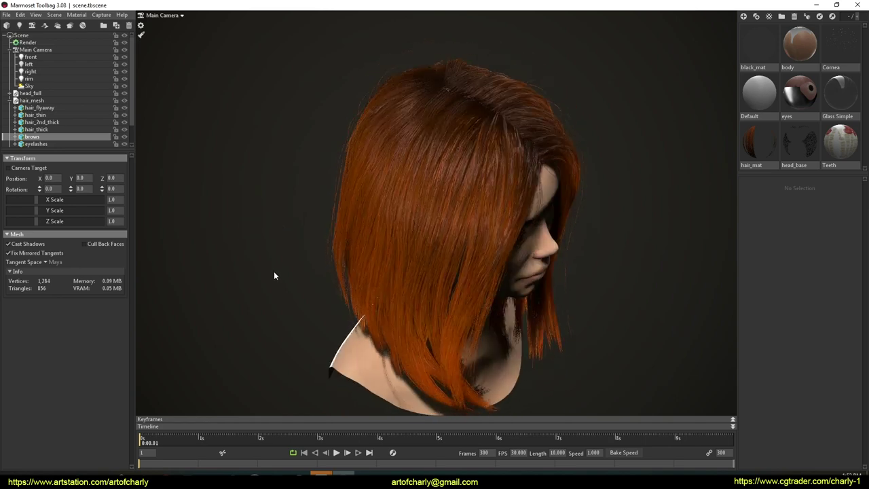
click(124, 129)
click(125, 122)
click(124, 115)
click(125, 107)
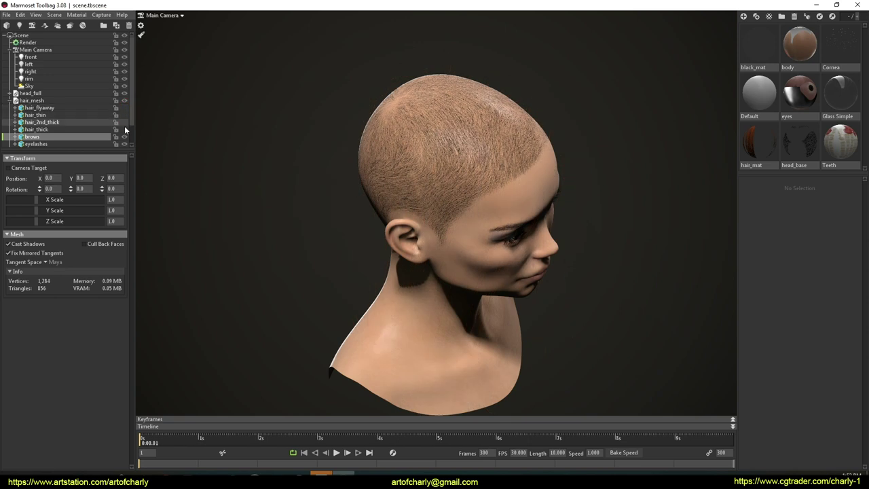
Step: Restore hair_thick, hair_2nd_thick, hair_thin and hair_flyaway one at a time to rebuild the bob
click(124, 129)
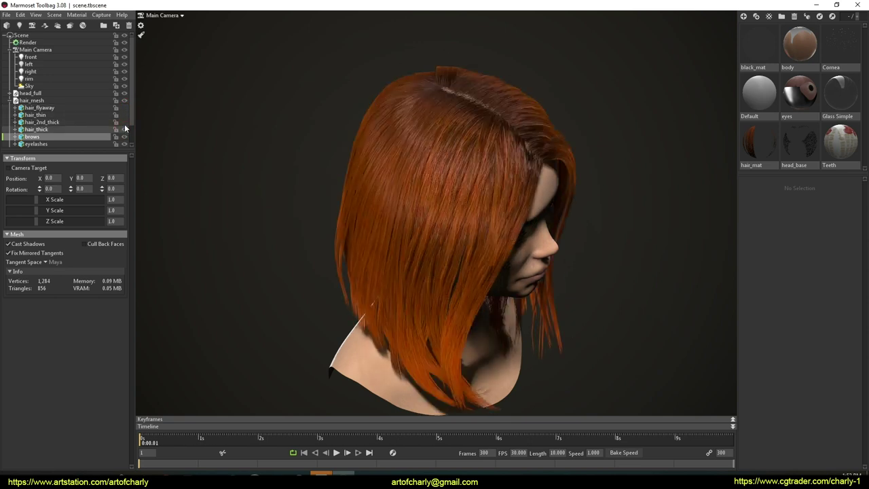
click(124, 122)
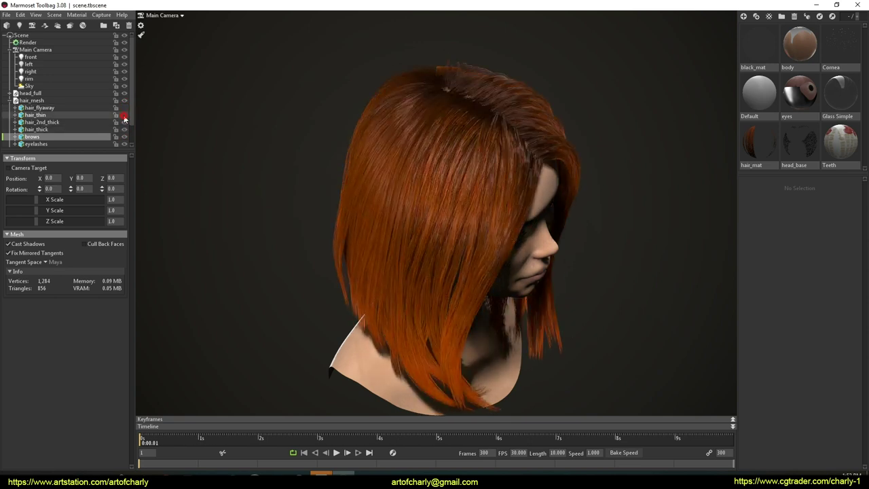
click(125, 115)
click(124, 109)
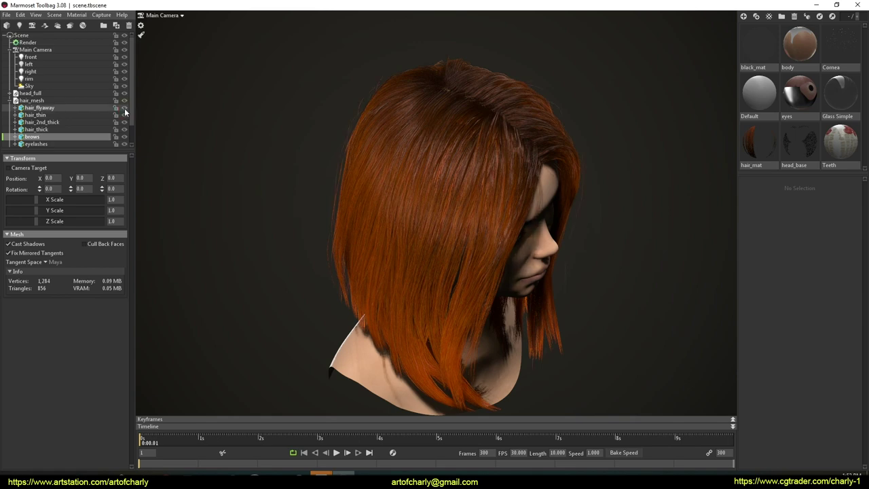